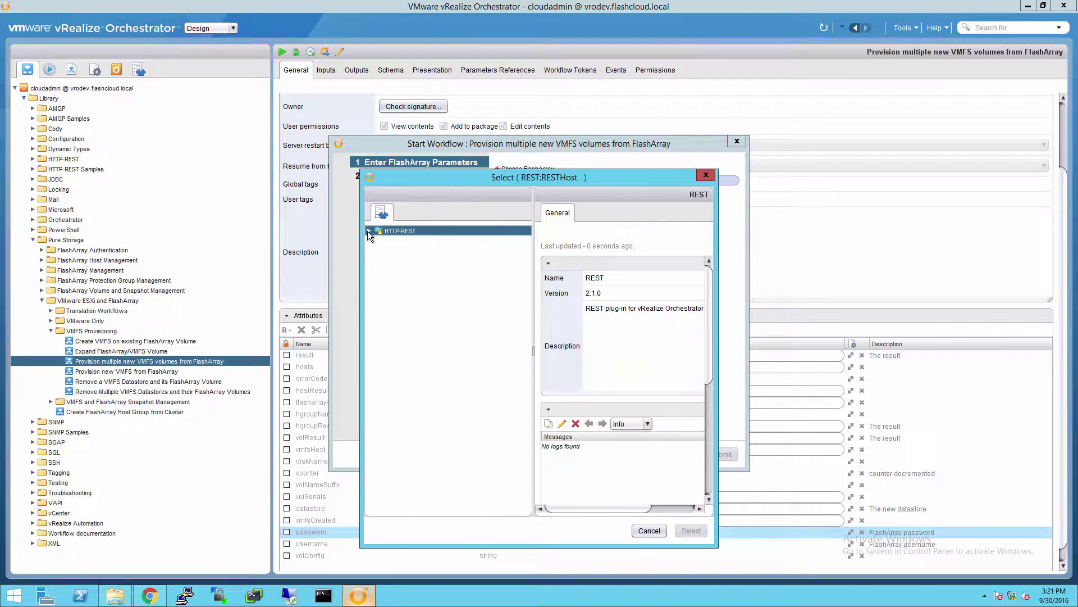
Choose the ny-m10 REST host as the workflow's FlashArray and proceed to the VMware parameters.
{"action": "left_click", "coordinate": [368, 231]}
{"action": "left_click", "coordinate": [406, 241]}
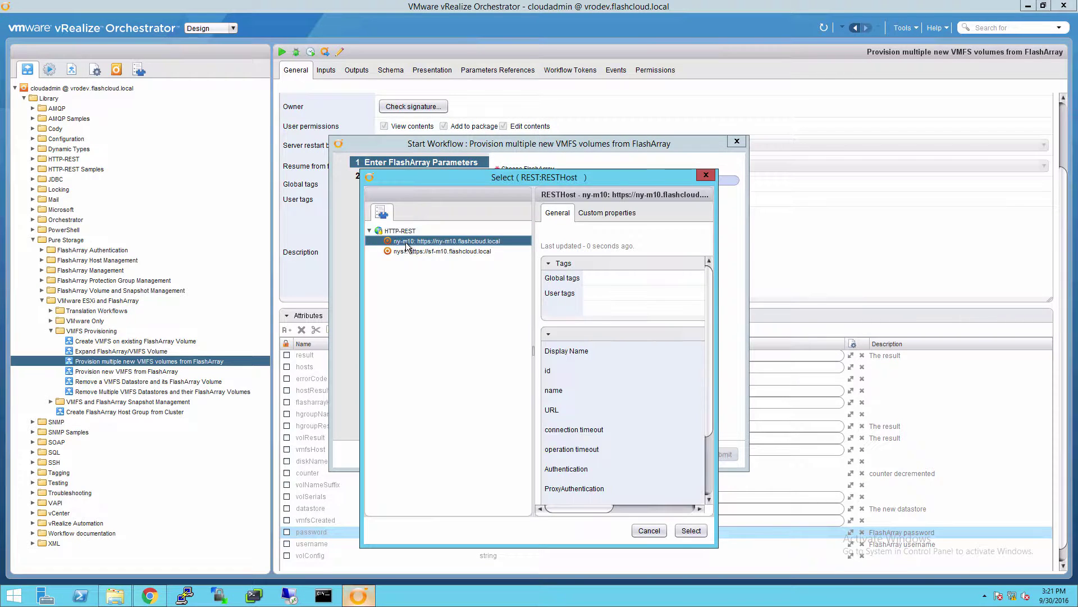
{"action": "left_click", "coordinate": [690, 530]}
{"action": "left_click", "coordinate": [681, 454]}
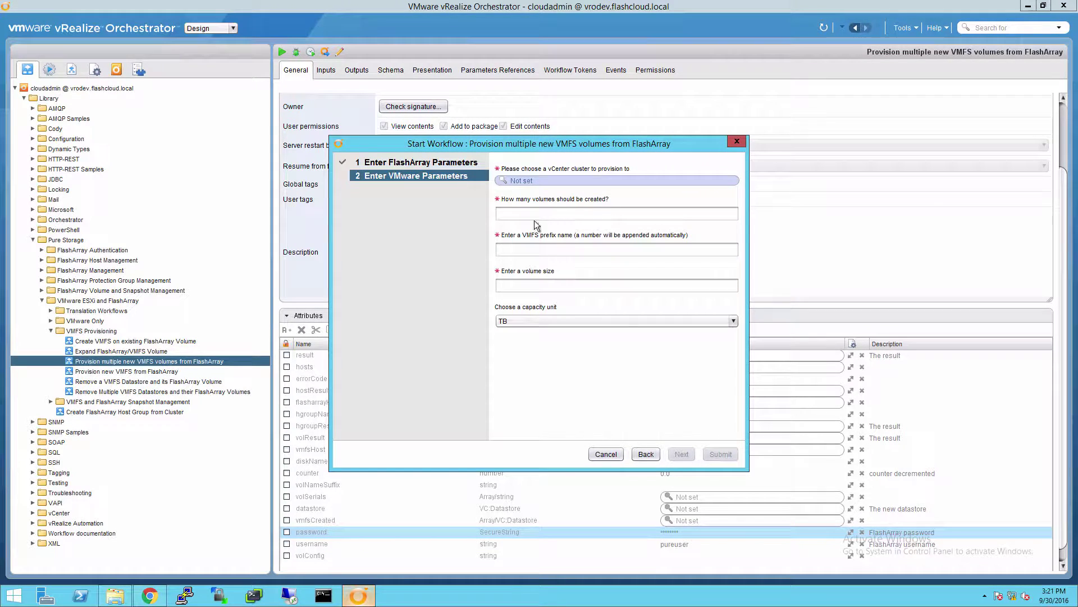
Set the cluster to provision to as Jets, from the New York datacenter on the ny-vcenter server.
{"action": "left_click", "coordinate": [520, 181]}
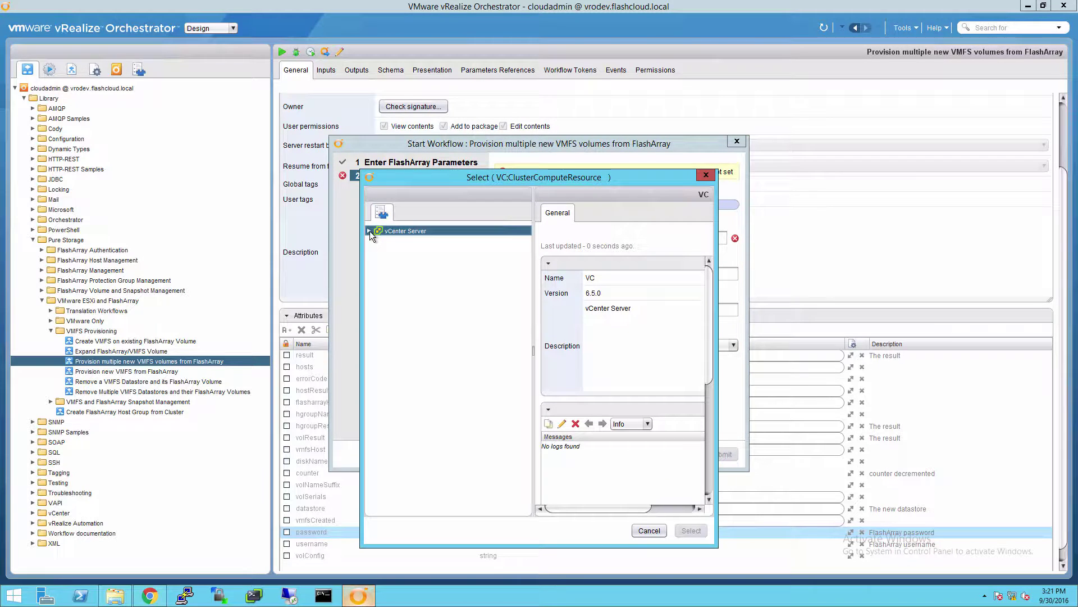
{"action": "left_click", "coordinate": [369, 231]}
{"action": "left_click", "coordinate": [377, 240]}
{"action": "left_click", "coordinate": [387, 251]}
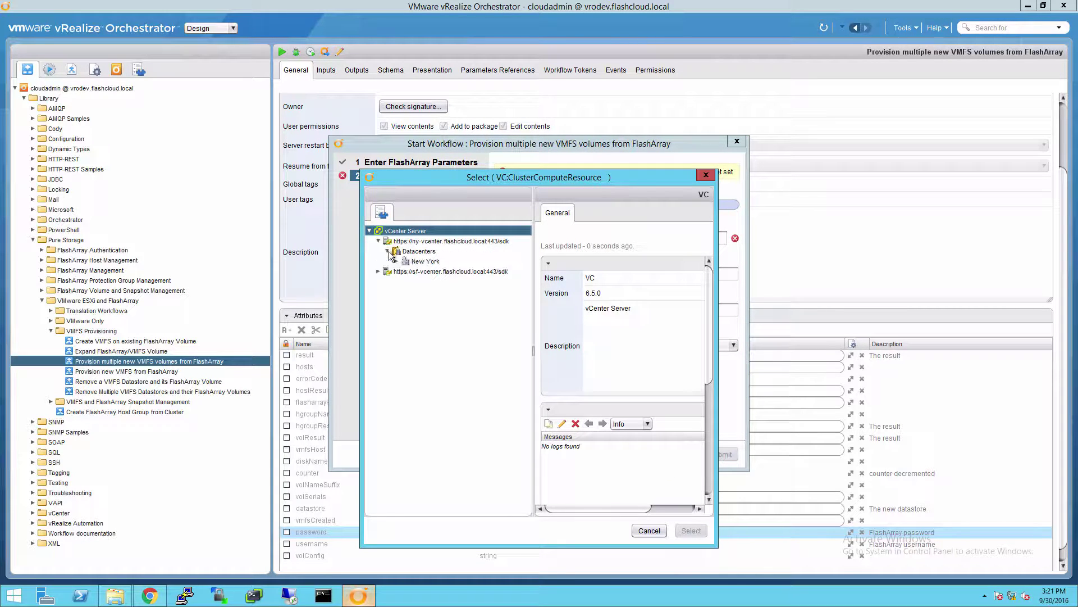
{"action": "left_click", "coordinate": [396, 261]}
{"action": "left_click", "coordinate": [405, 271]}
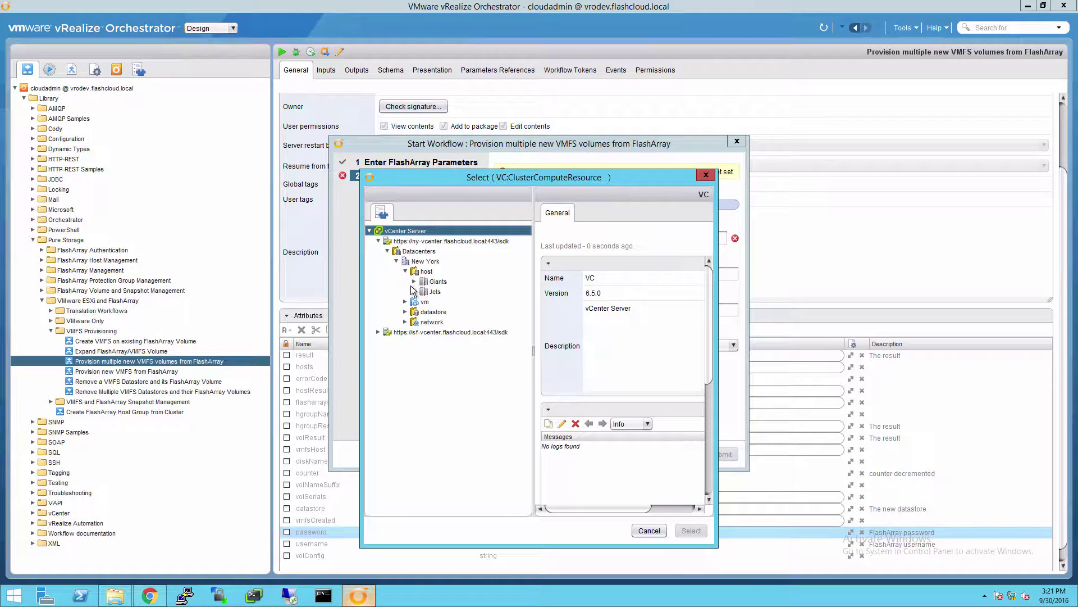
{"action": "left_click", "coordinate": [415, 292]}
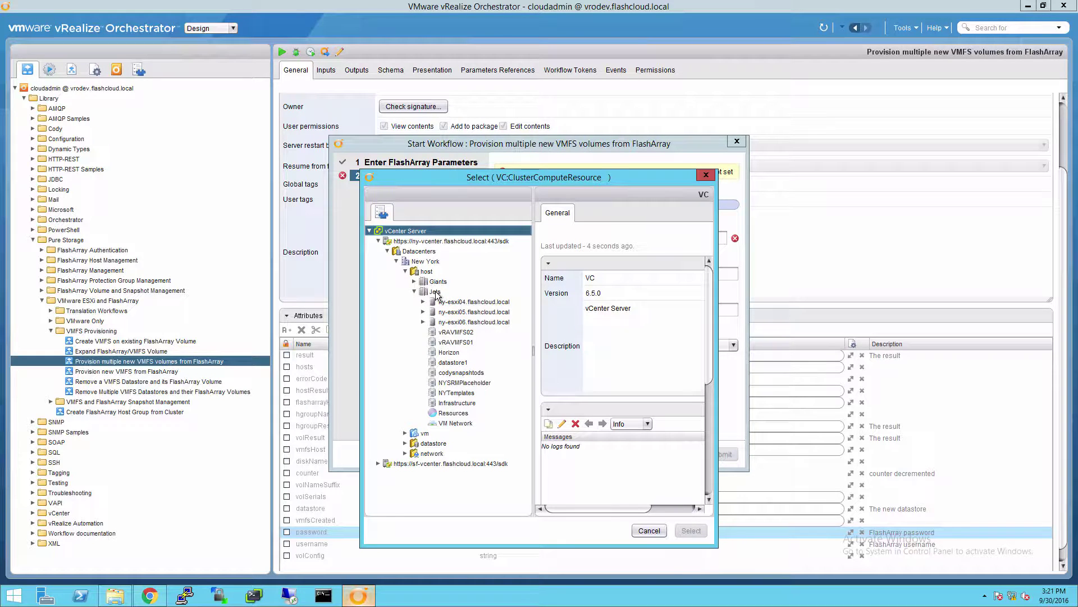
{"action": "left_click", "coordinate": [436, 292]}
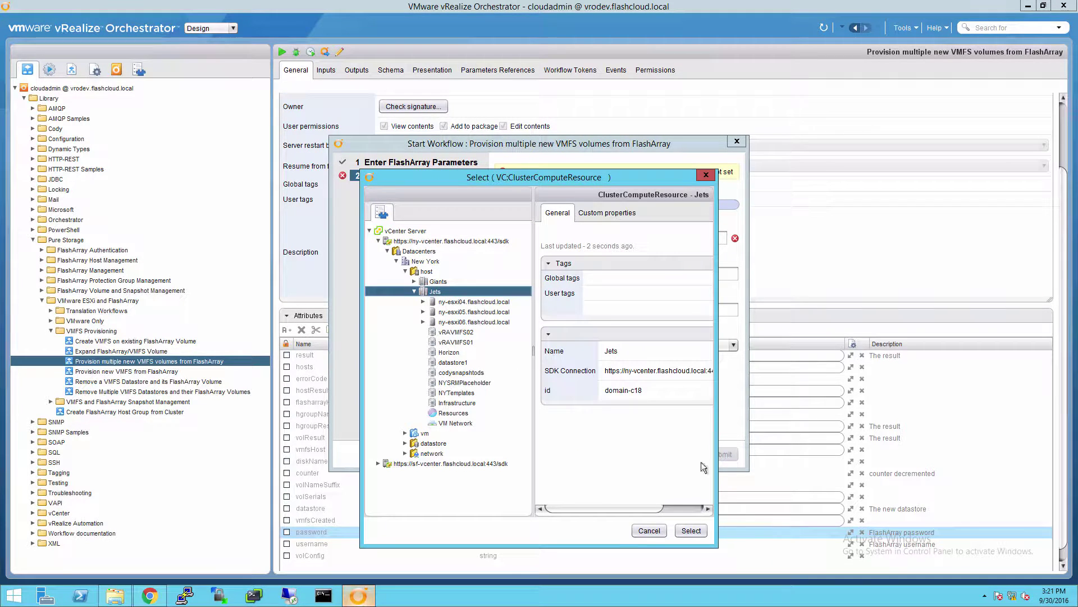
{"action": "left_click", "coordinate": [691, 530]}
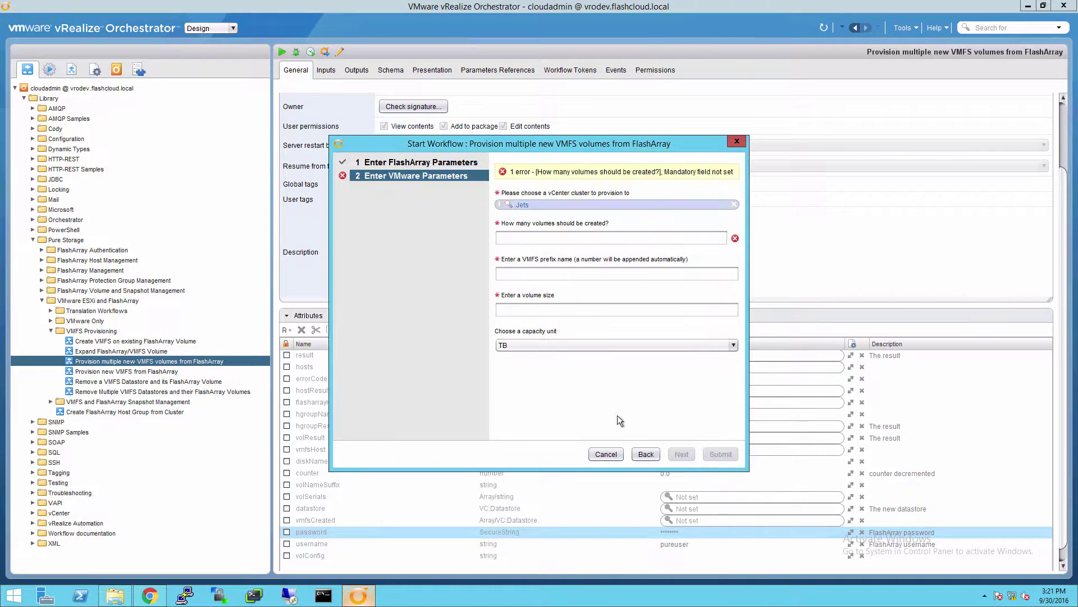
Request 3 volumes with the VMFS prefix vROProdVMFS and a size of 8 TB each, and submit the workflow.
{"action": "left_click", "coordinate": [513, 238]}
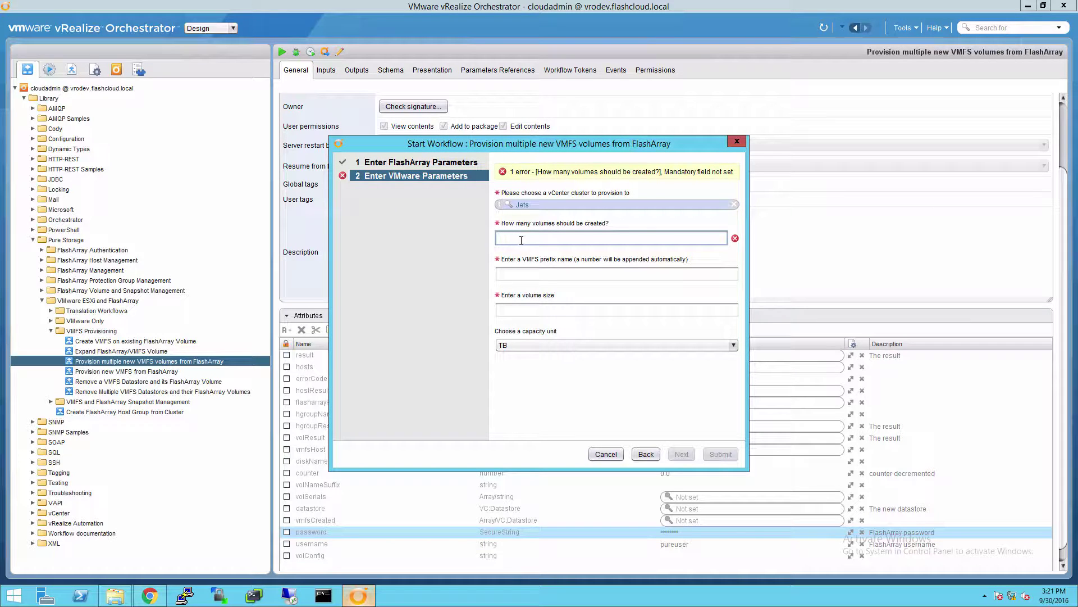
{"action": "type", "text": "3"}
{"action": "left_click", "coordinate": [522, 251]}
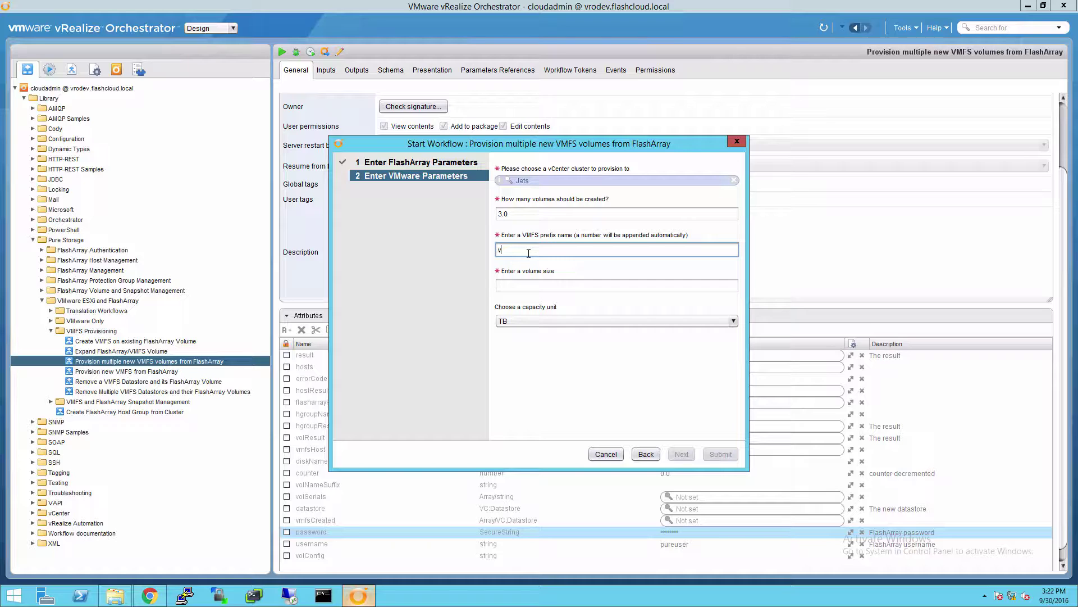
{"action": "left_click", "coordinate": [515, 281]}
{"action": "type", "text": "8"}
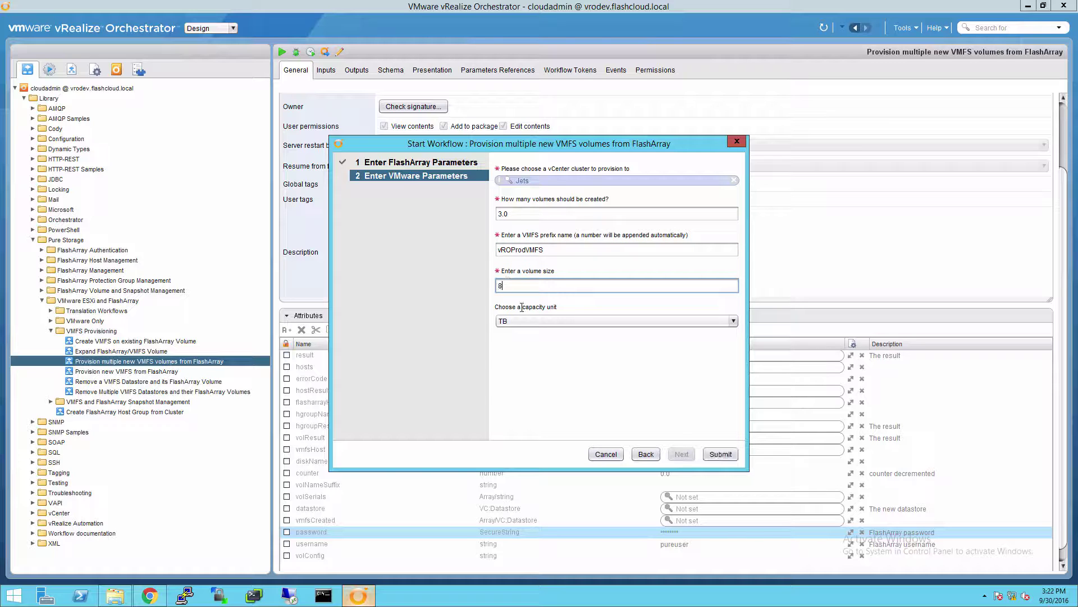
{"action": "left_click", "coordinate": [549, 321]}
{"action": "left_click", "coordinate": [564, 318]}
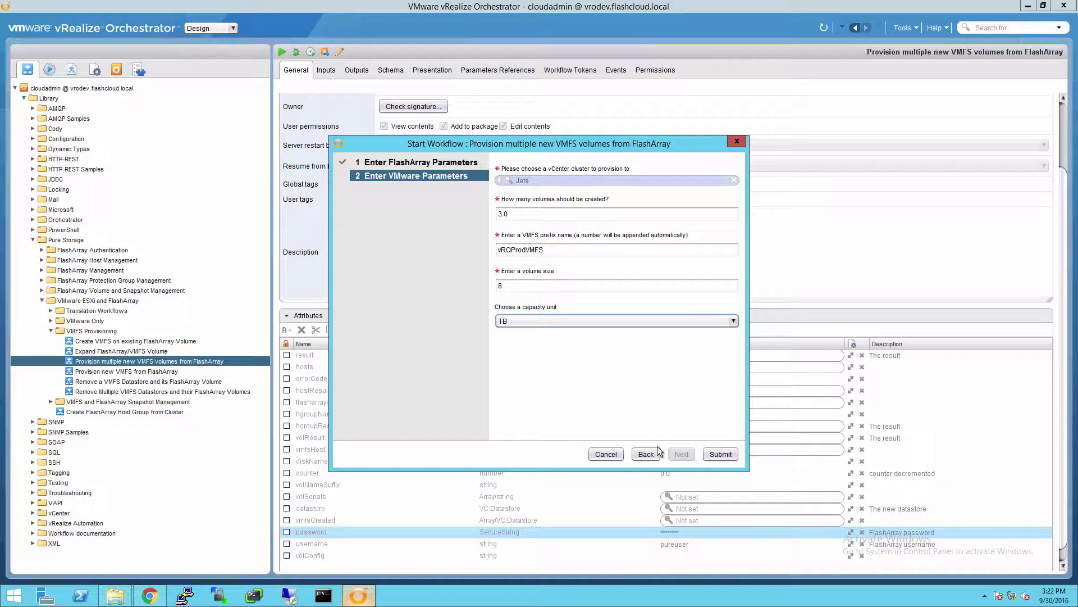
{"action": "left_click", "coordinate": [720, 454]}
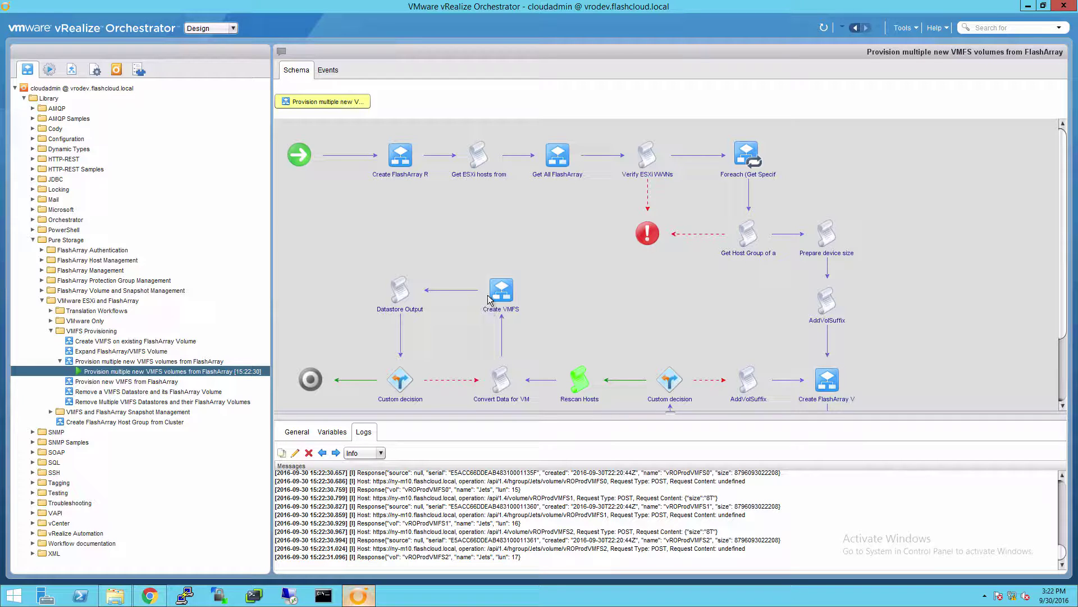
Review the running workflow's schema, and switch to the Pure Storage page in Chrome to examine the Jets host group's connected volumes.
{"action": "left_click_drag", "start_coordinate": [1064, 270], "coordinate": [1069, 340]}
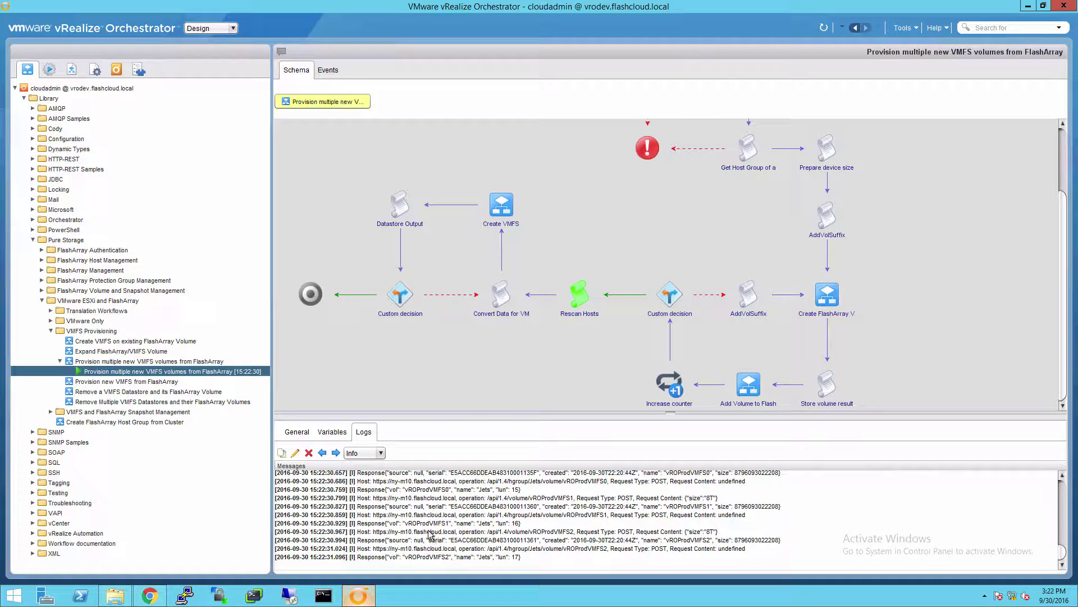
{"action": "left_click", "coordinate": [162, 598]}
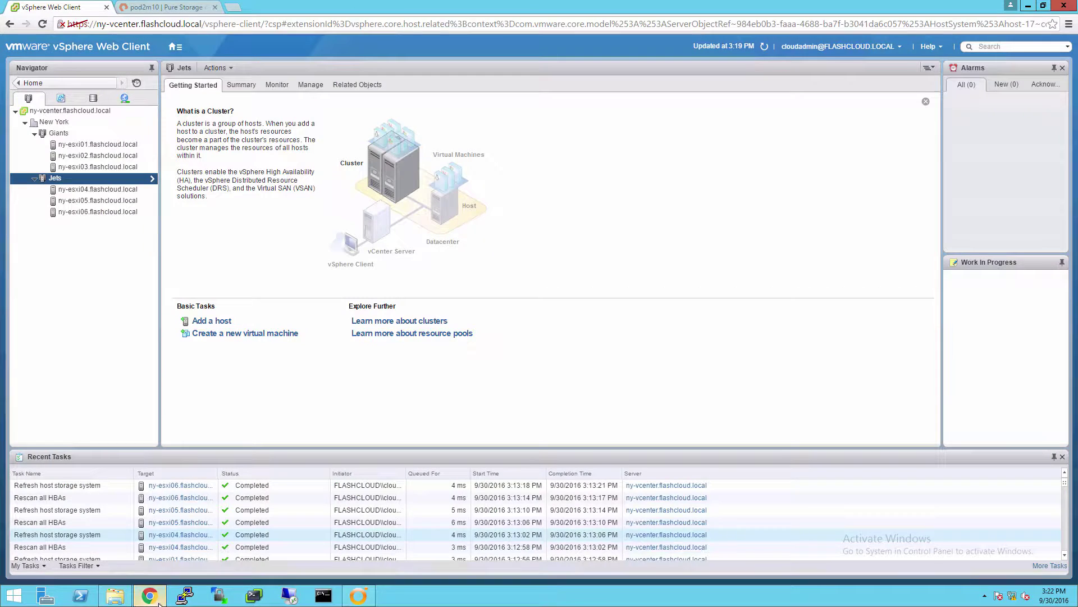
{"action": "left_click", "coordinate": [150, 8]}
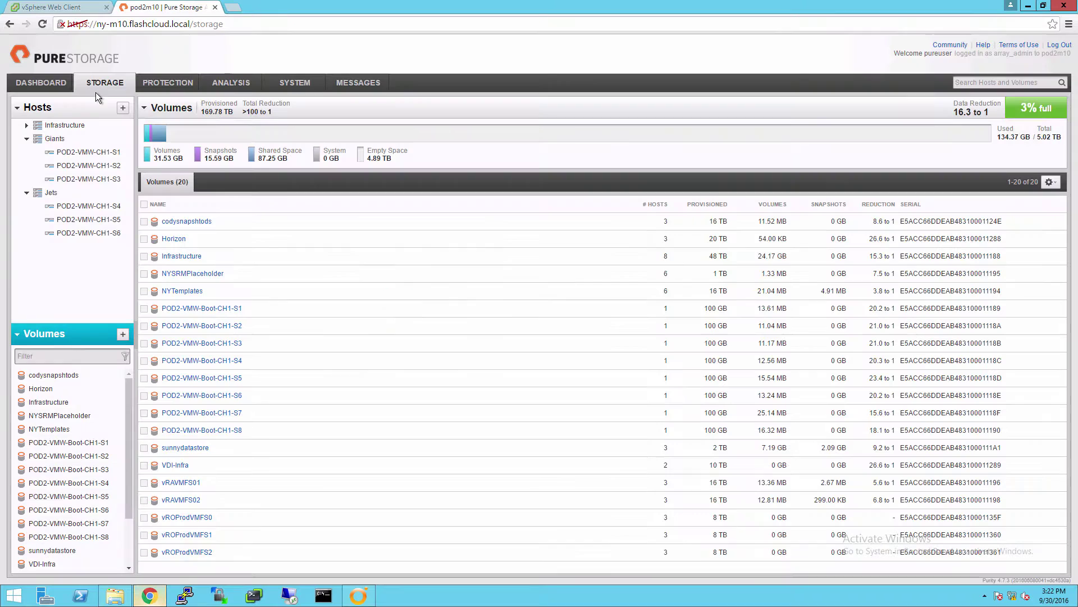
{"action": "left_click", "coordinate": [54, 192]}
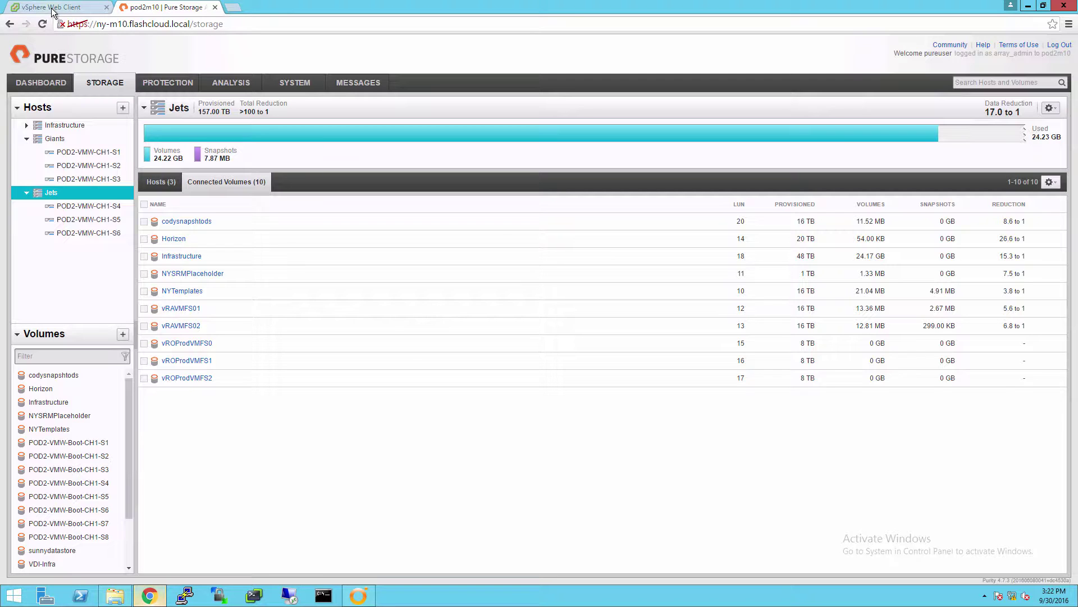
Follow the run in vRealize Orchestrator, and refresh the vSphere Web Client's datastore inventory in Chrome to check for the vROProdVMFS datastores.
{"action": "left_click", "coordinate": [360, 597]}
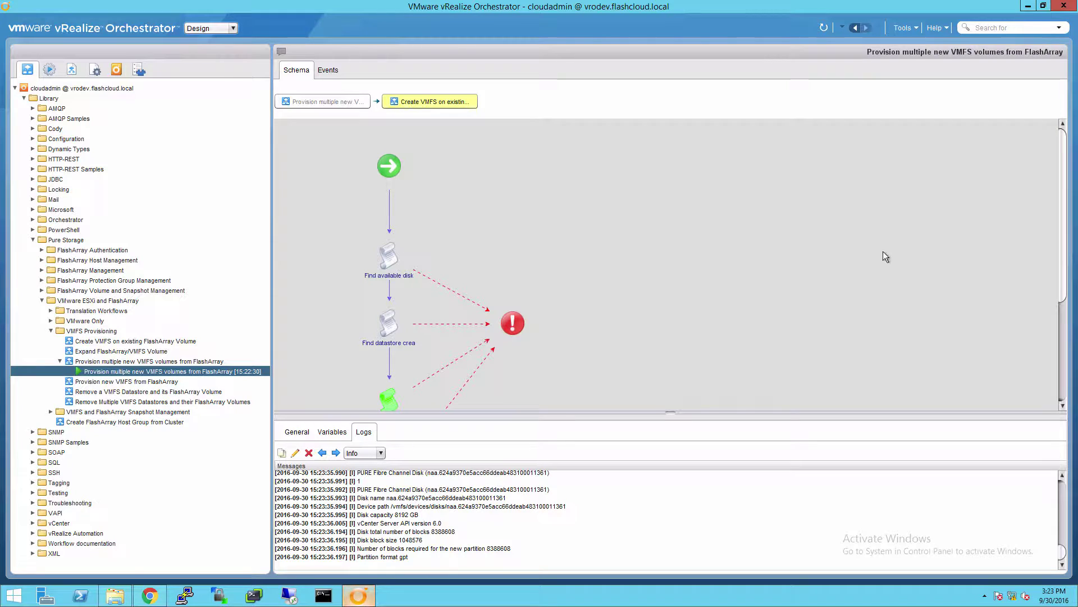
{"action": "left_click_drag", "start_coordinate": [1065, 270], "coordinate": [1067, 373]}
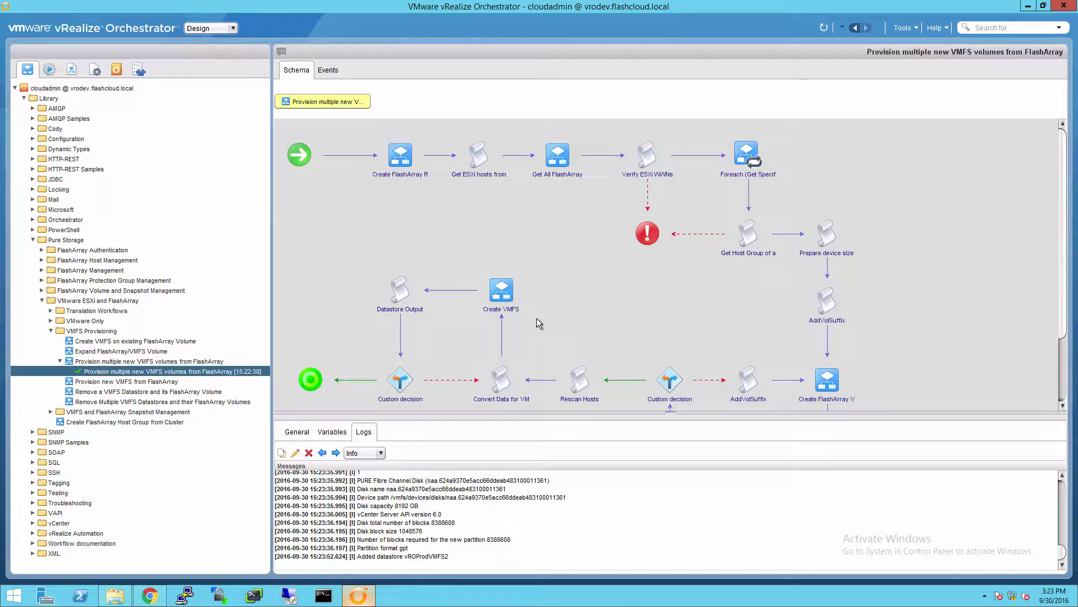
{"action": "left_click", "coordinate": [160, 600]}
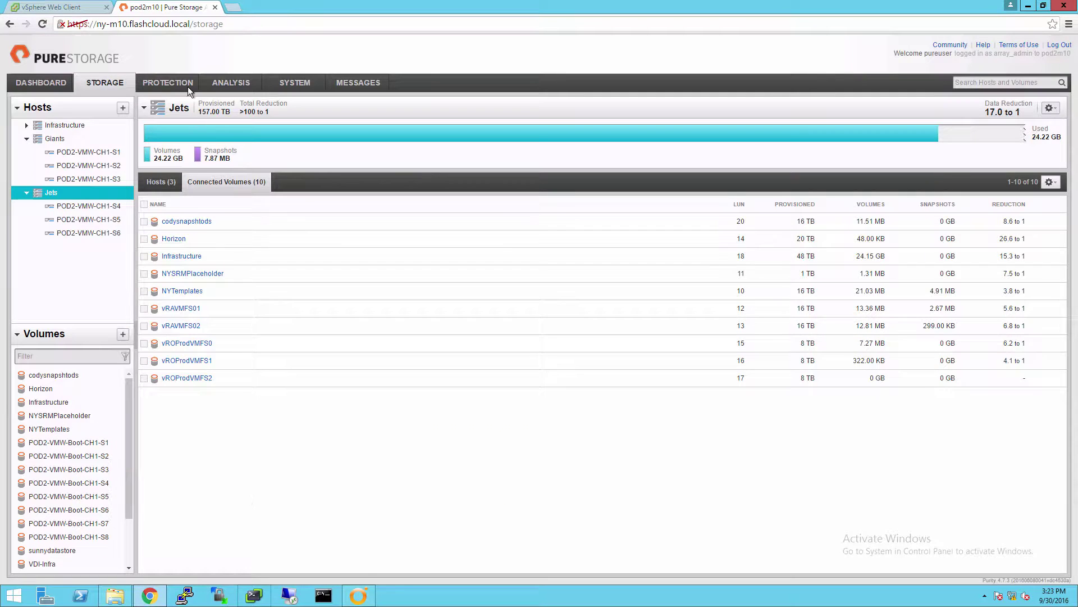
{"action": "left_click", "coordinate": [73, 8]}
{"action": "left_click", "coordinate": [93, 98]}
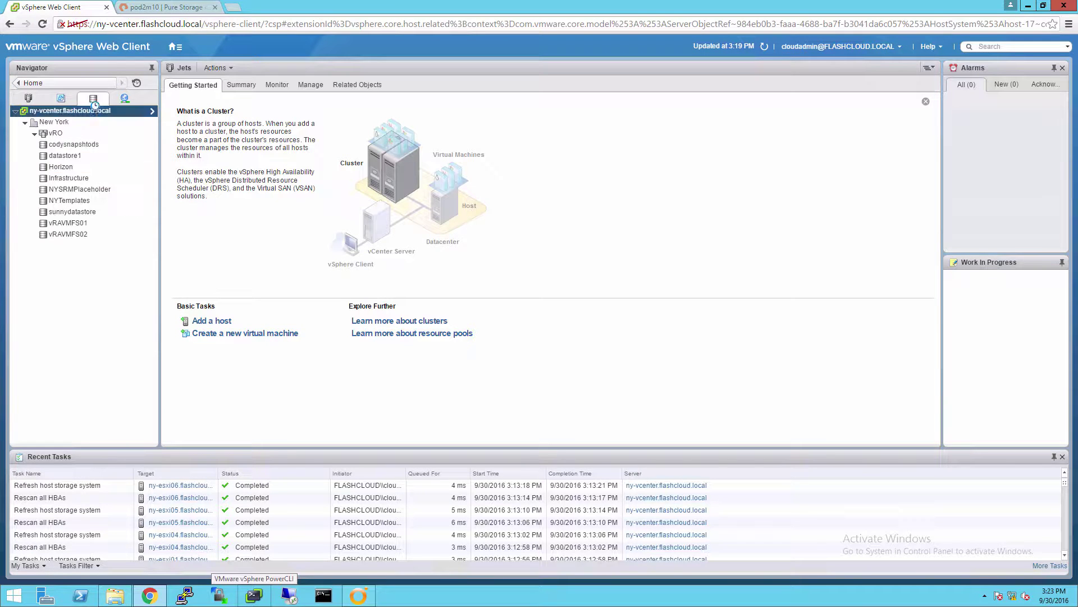
{"action": "left_click", "coordinate": [764, 46]}
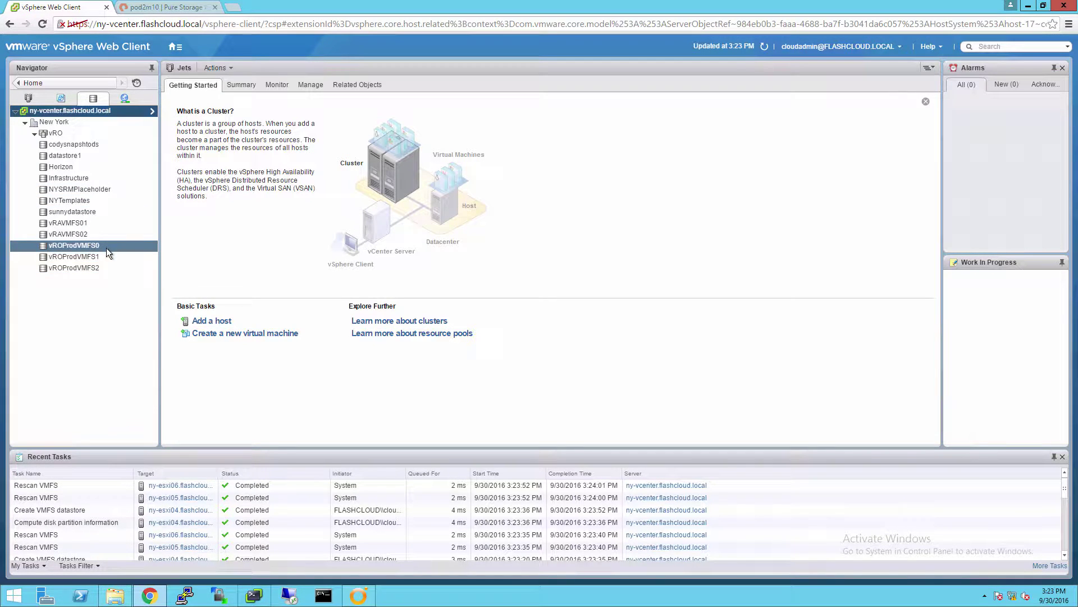
{"action": "left_click", "coordinate": [106, 270]}
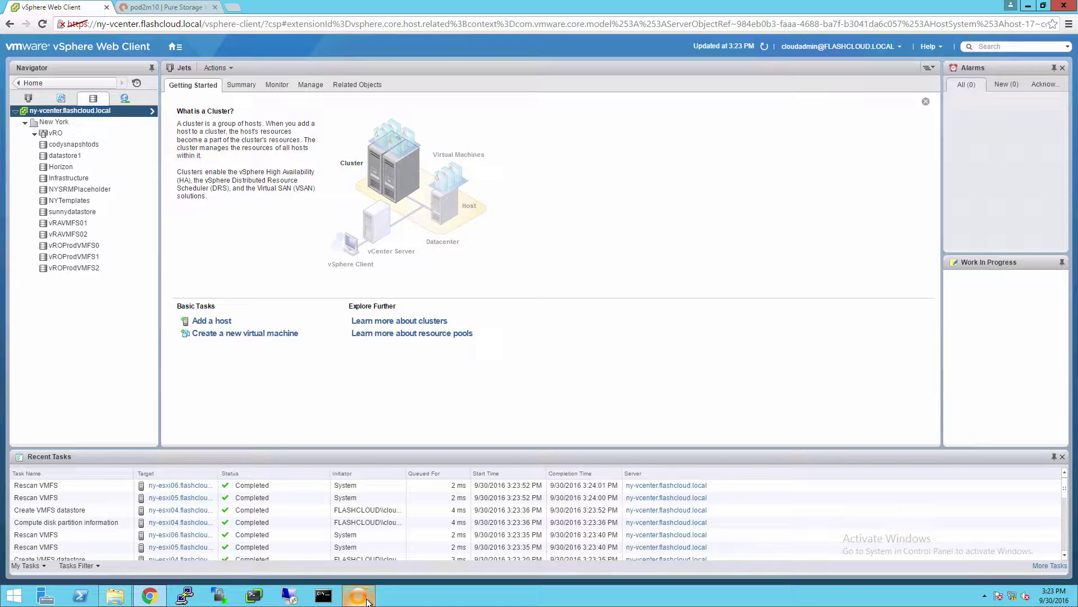
Return to vRealize Orchestrator and start the Add Datastore(s) to FlashArray Protection Group workflow from the VMFS and FlashArray Snapshot Management folder.
{"action": "left_click", "coordinate": [366, 601]}
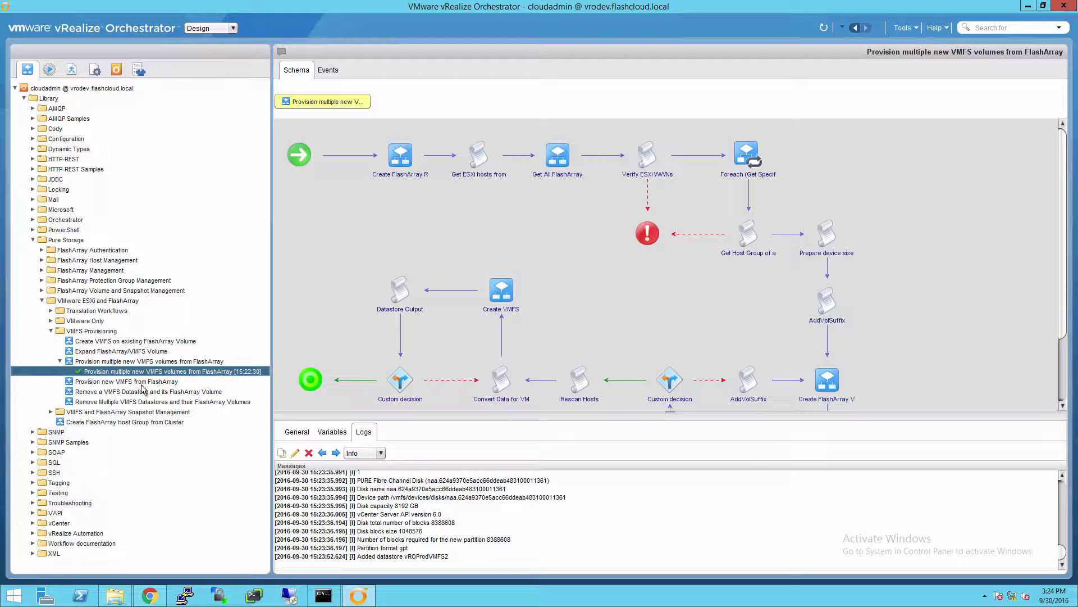
{"action": "left_click", "coordinate": [52, 331]}
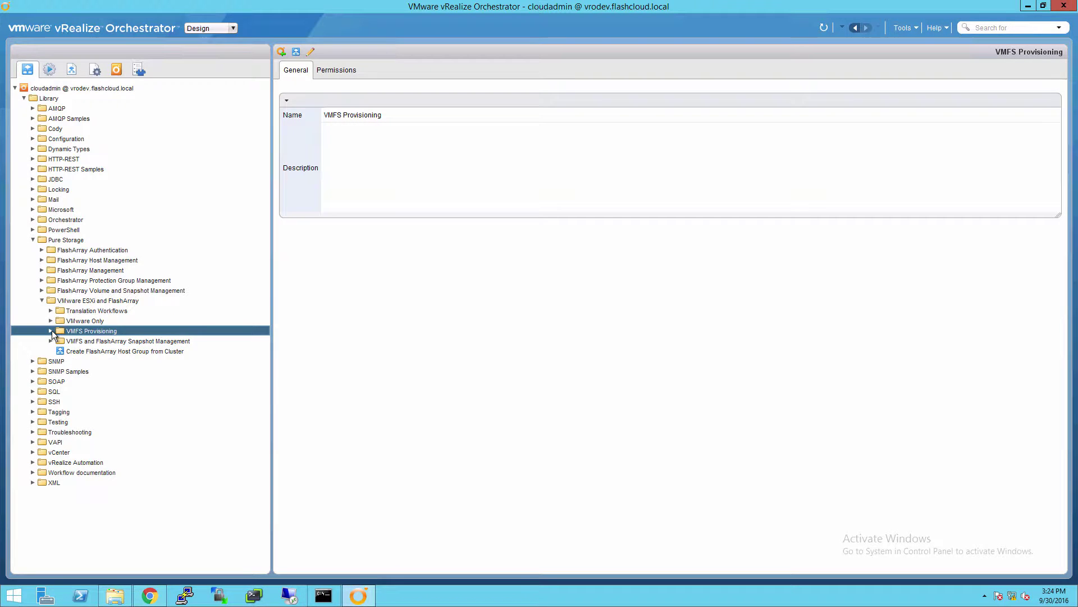
{"action": "left_click", "coordinate": [50, 341]}
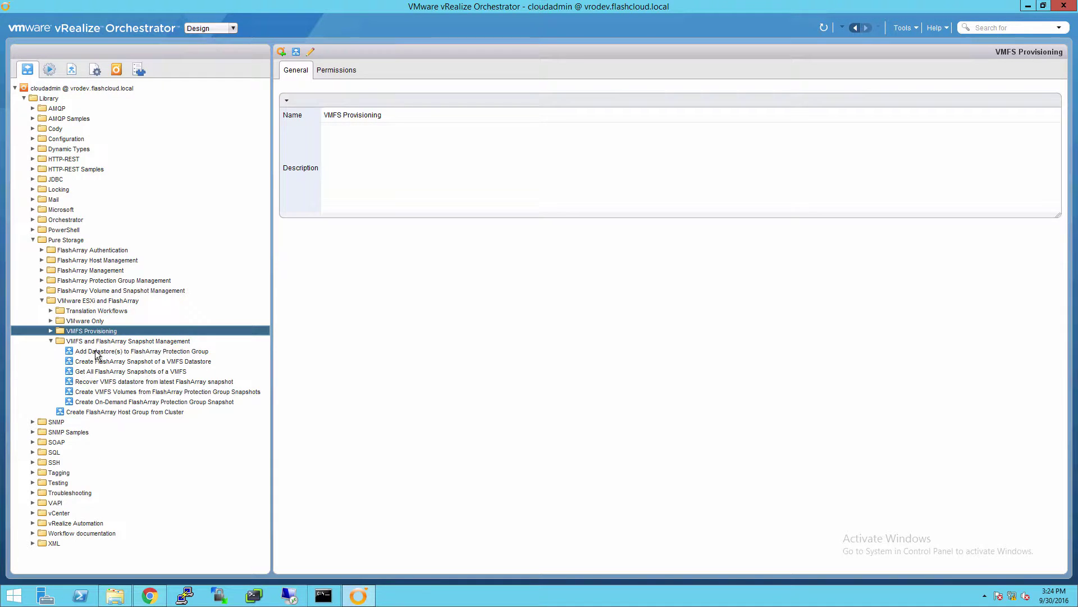
{"action": "left_click", "coordinate": [130, 351]}
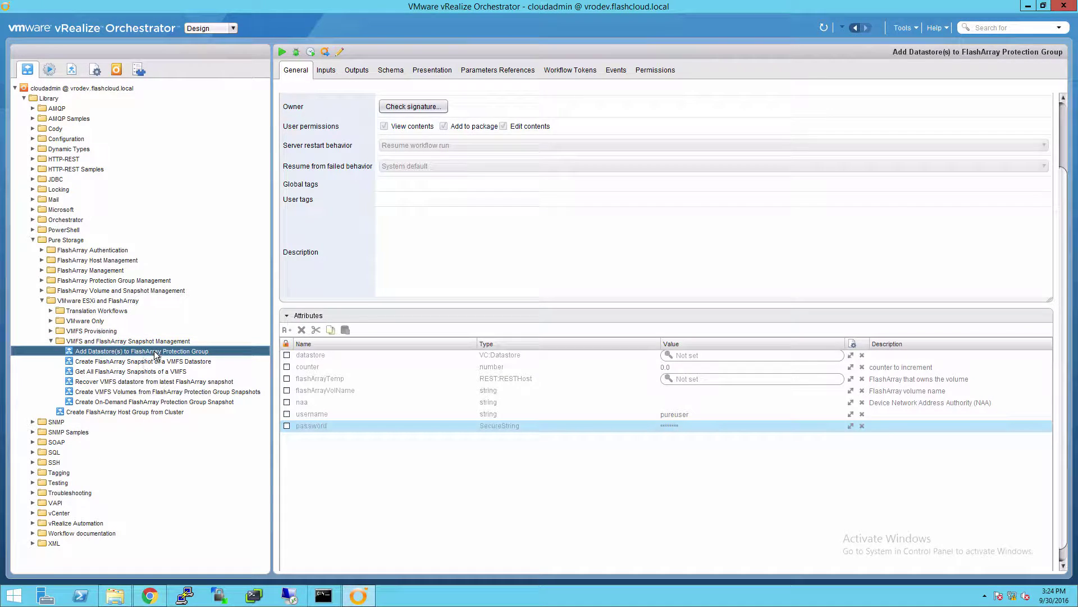
{"action": "right_click", "coordinate": [173, 350]}
{"action": "left_click", "coordinate": [223, 362]}
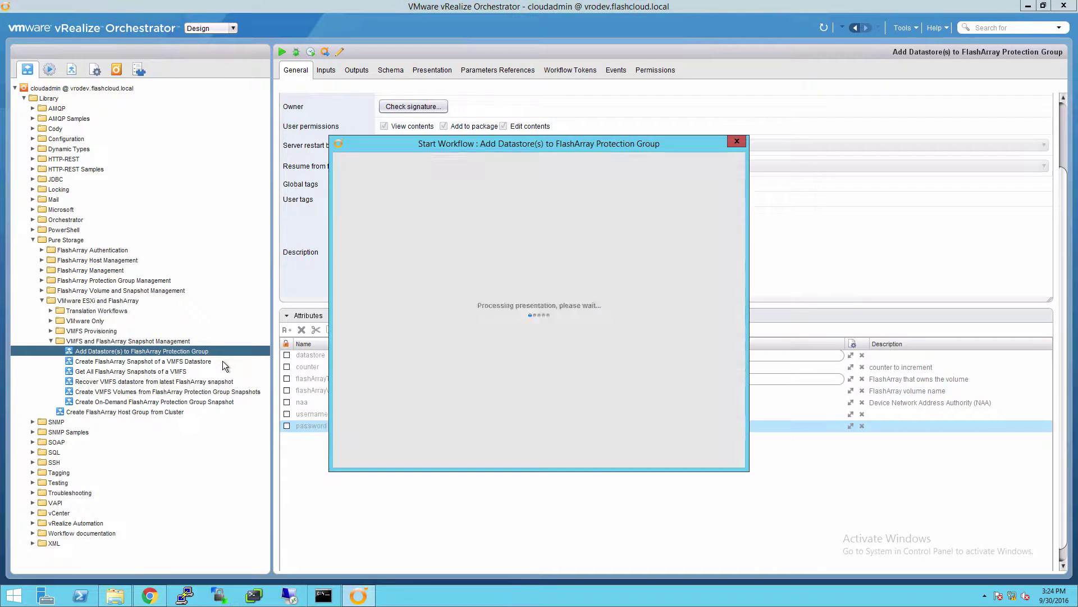
Begin adding datastores to the workflow and expand the New York datacenter's datastore folder under the ny-vcenter server.
{"action": "left_click", "coordinate": [489, 181]}
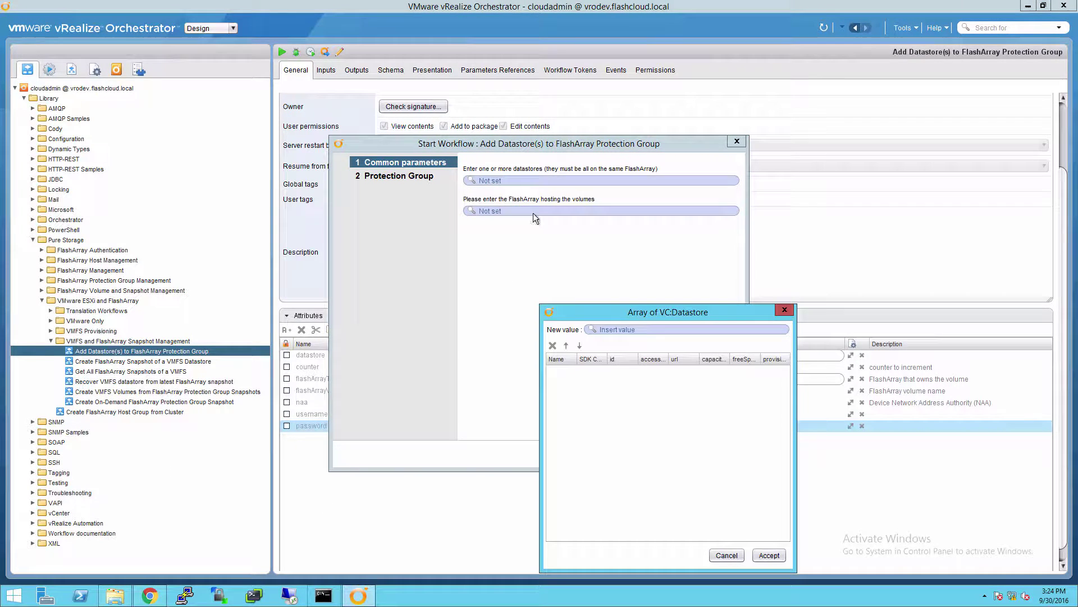
{"action": "left_click", "coordinate": [618, 331]}
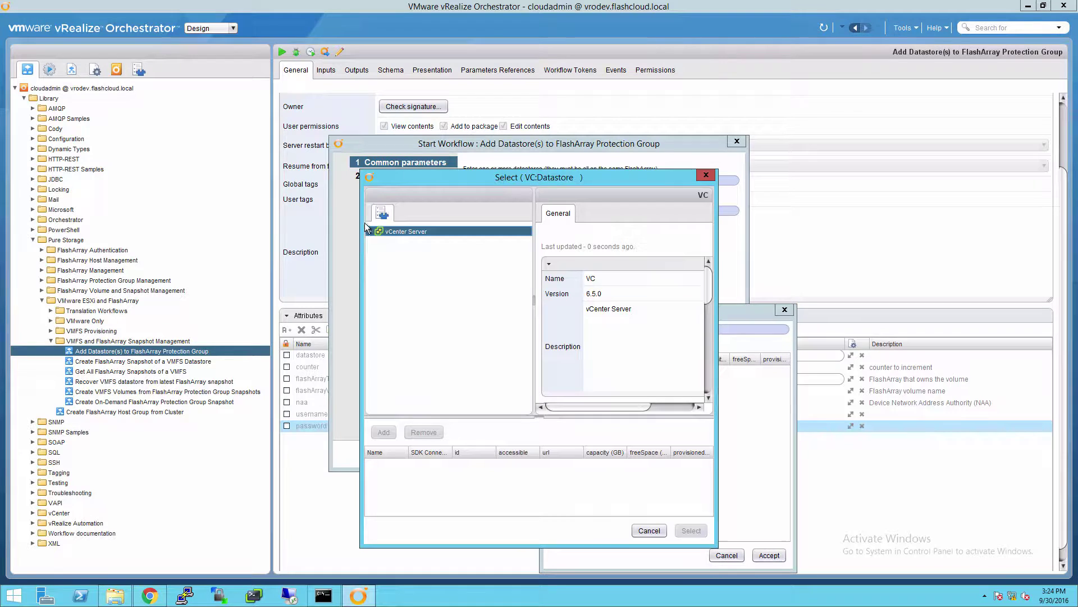
{"action": "left_click", "coordinate": [369, 232]}
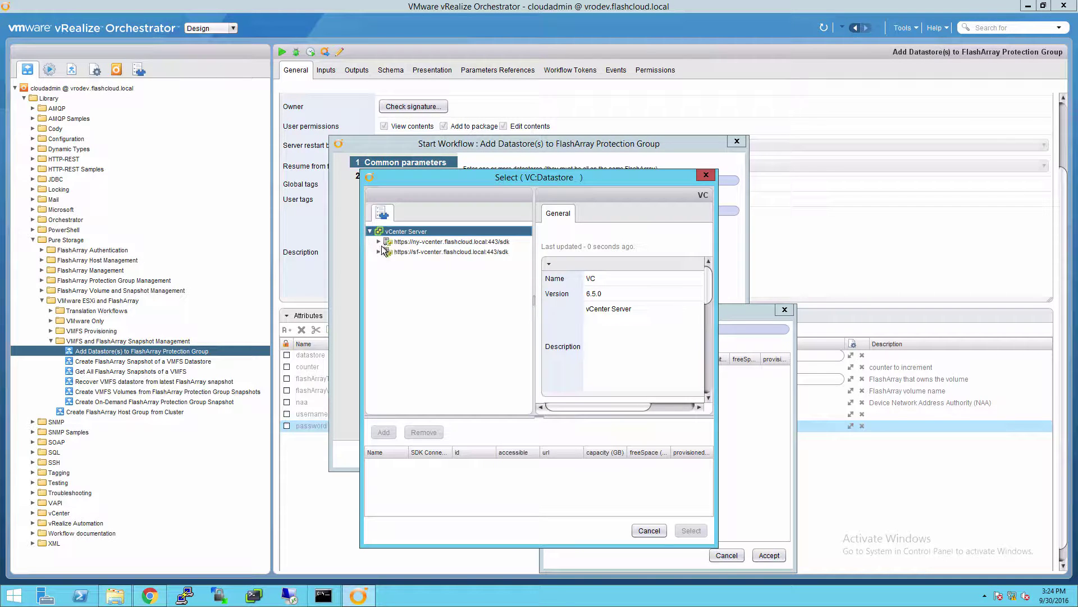
{"action": "left_click", "coordinate": [378, 242]}
{"action": "left_click", "coordinate": [388, 252]}
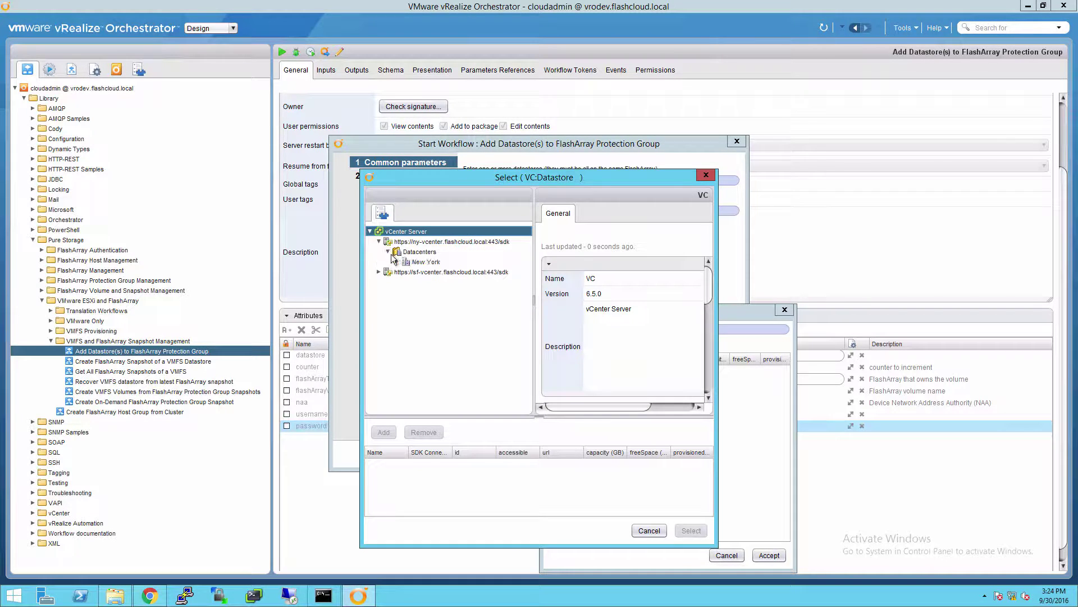
{"action": "left_click", "coordinate": [397, 262]}
{"action": "left_click", "coordinate": [405, 292]}
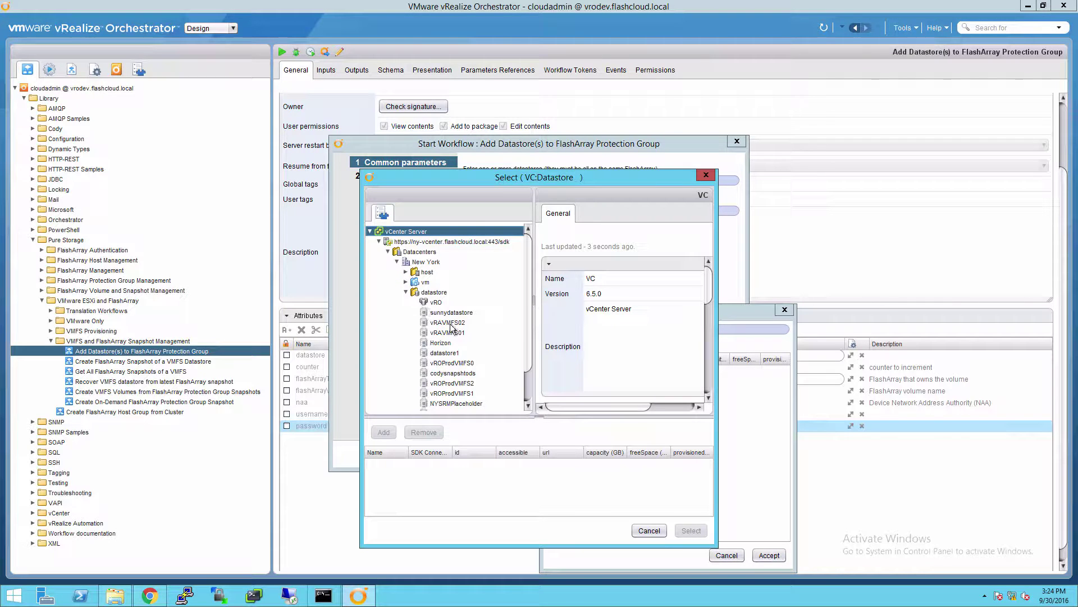
Add vROProdVMFS0, vROProdVMFS2 and vROProdVMFS1 to the selection and accept them as the workflow's datastores.
{"action": "double_click", "coordinate": [456, 363]}
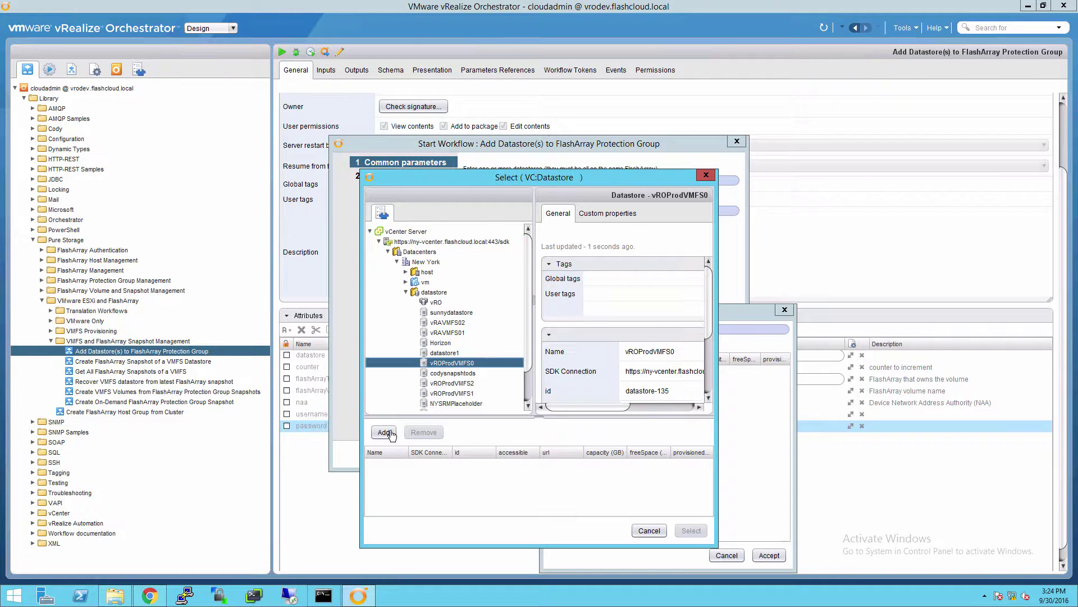
{"action": "left_click", "coordinate": [440, 393]}
{"action": "left_click", "coordinate": [384, 431]}
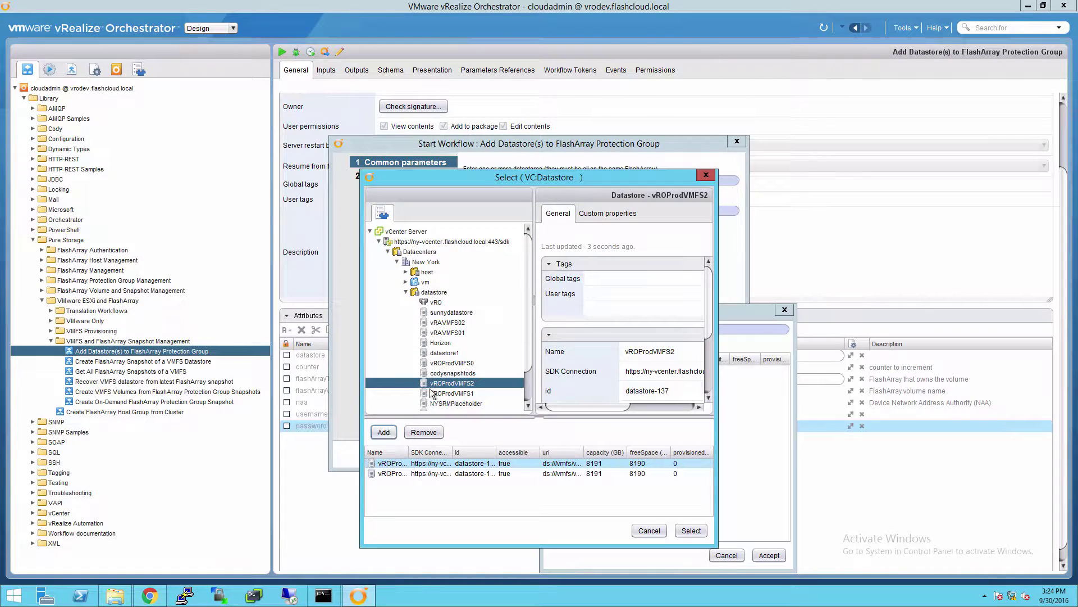
{"action": "left_click", "coordinate": [384, 432]}
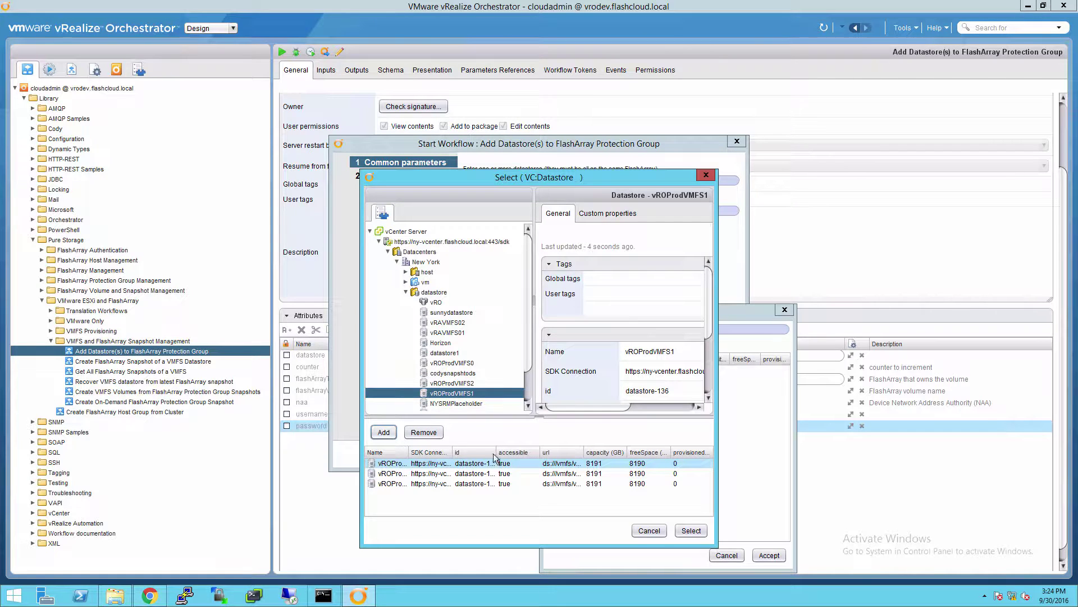
{"action": "left_click", "coordinate": [689, 530]}
{"action": "left_click", "coordinate": [769, 555]}
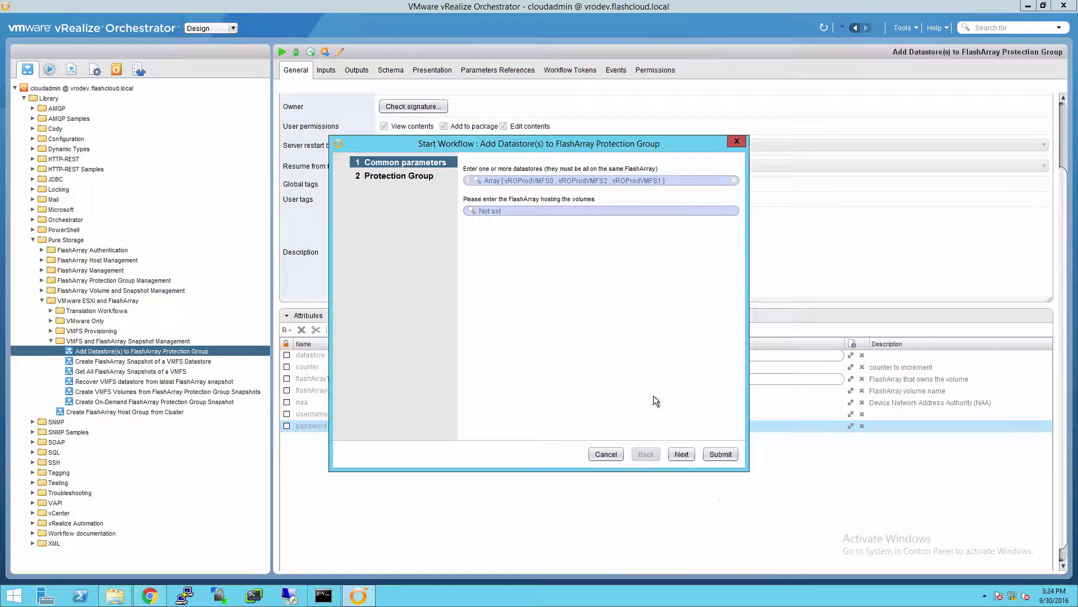
Try to include the SFTemplates datastore from the San Francisco datacenter on sf-vcenter in the workflow's datastore array.
{"action": "left_click", "coordinate": [681, 181]}
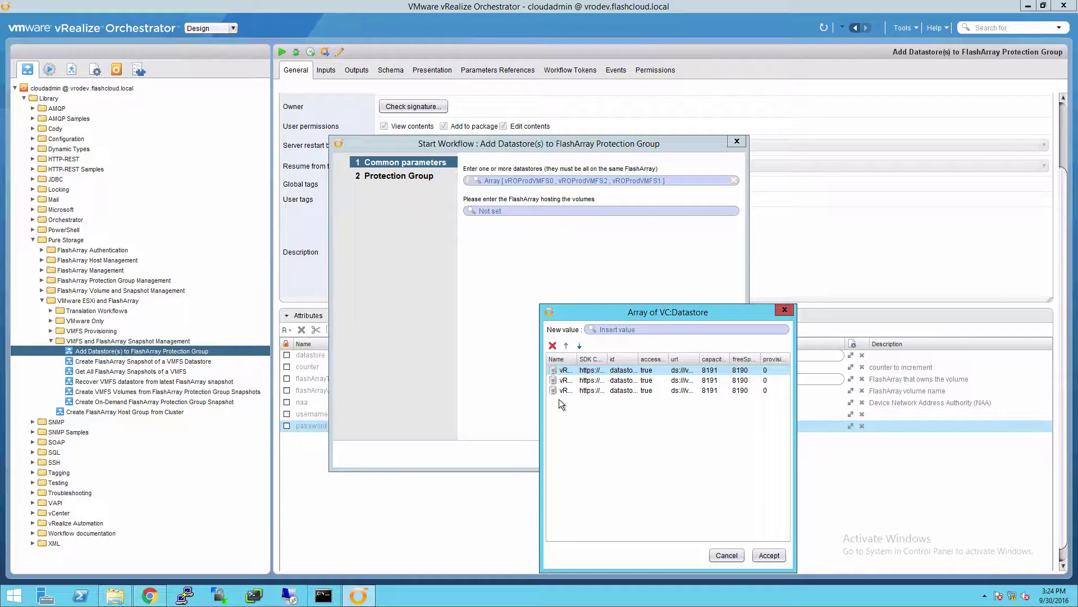
{"action": "left_click", "coordinate": [612, 331]}
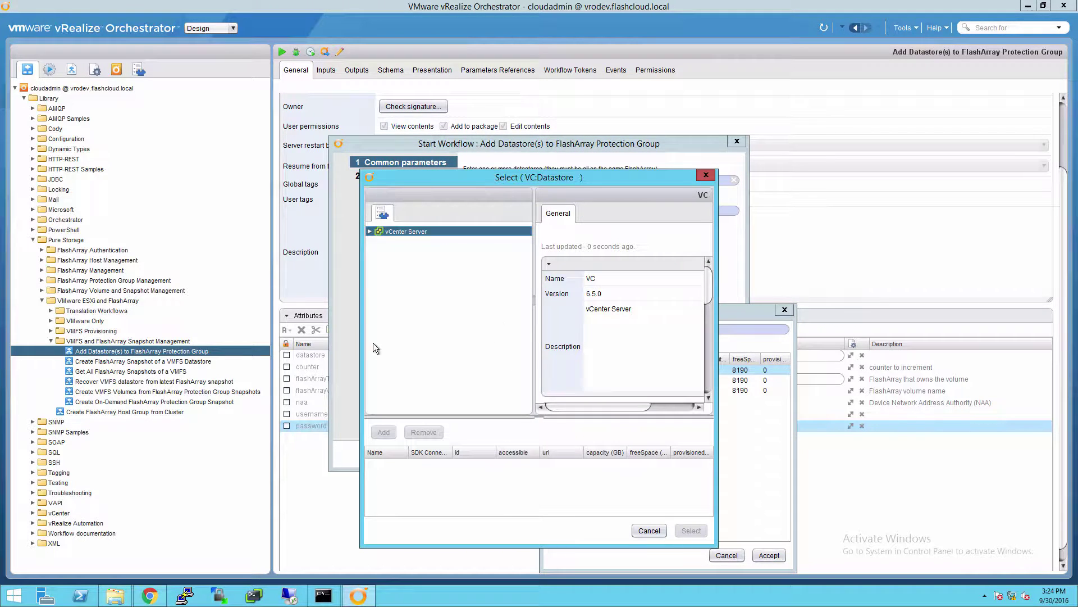
{"action": "left_click", "coordinate": [369, 230]}
{"action": "left_click", "coordinate": [379, 252]}
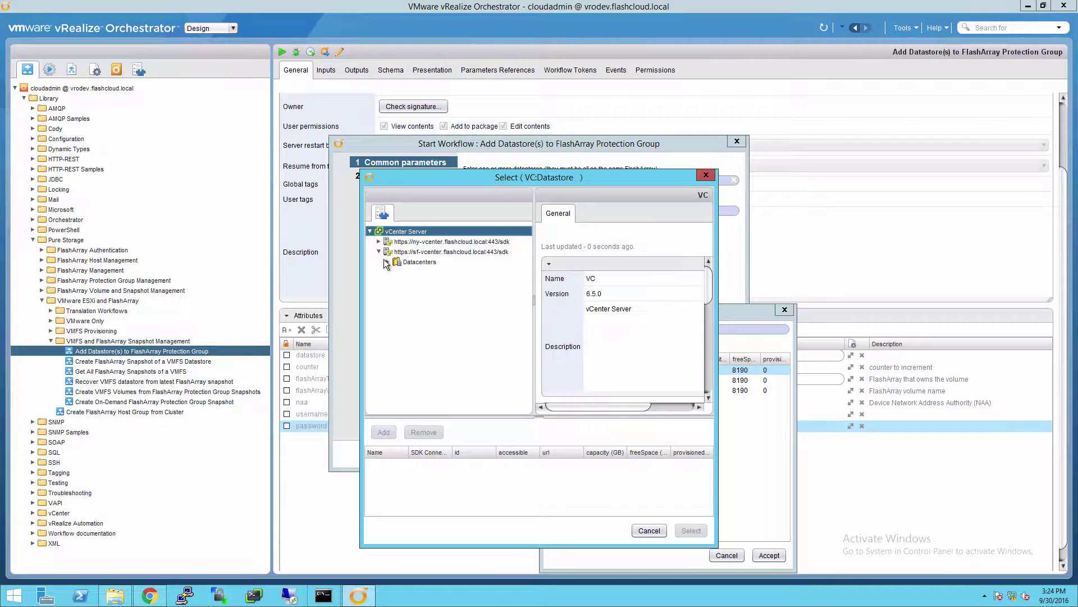
{"action": "left_click", "coordinate": [388, 262]}
{"action": "left_click", "coordinate": [396, 272]}
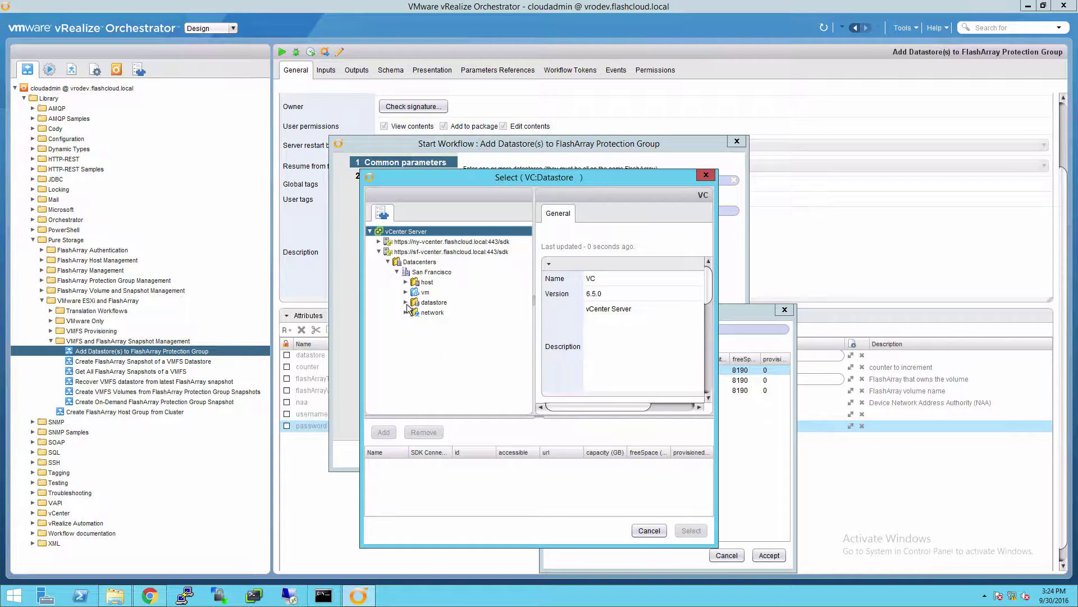
{"action": "left_click", "coordinate": [405, 303]}
{"action": "left_click", "coordinate": [438, 312]}
{"action": "left_click", "coordinate": [383, 432]}
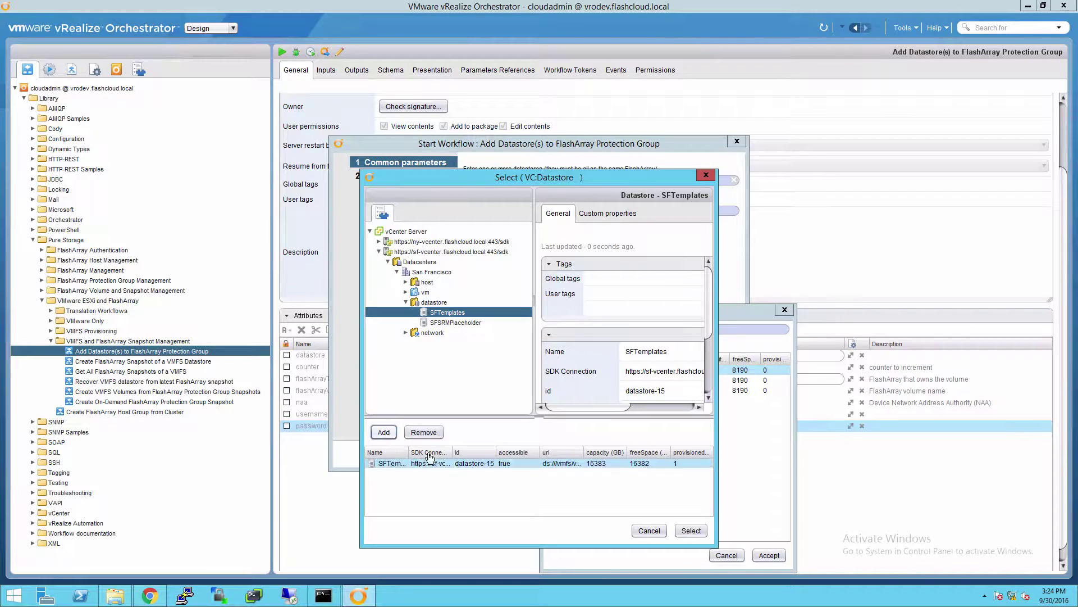
{"action": "left_click", "coordinate": [690, 530]}
{"action": "left_click", "coordinate": [769, 555]}
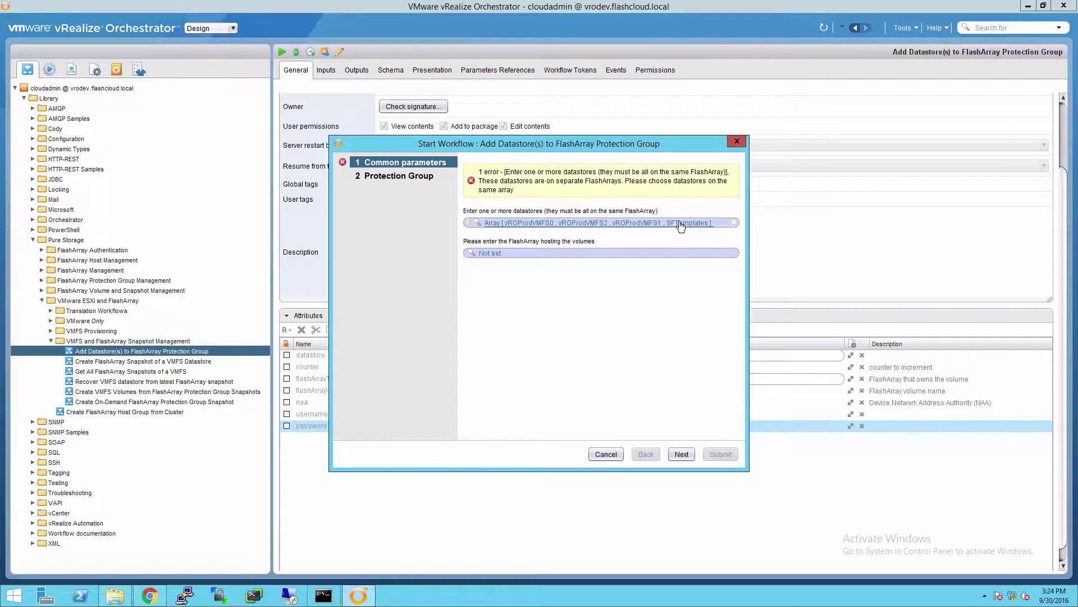
Remove SFTemplates from the datastore array and accept the remaining datastores.
{"action": "left_click", "coordinate": [717, 223]}
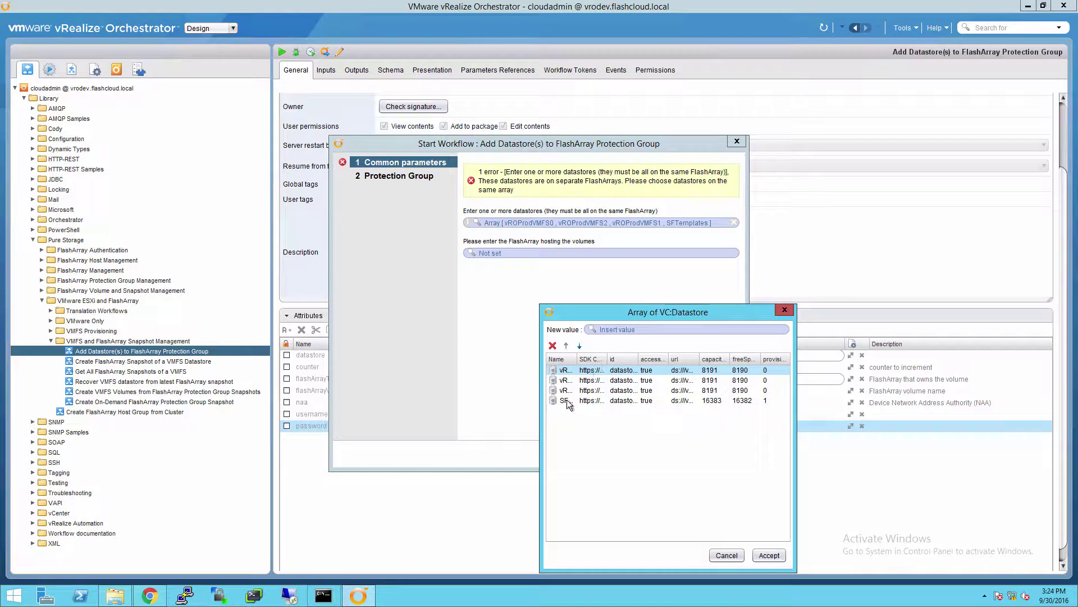
{"action": "left_click", "coordinate": [592, 401]}
{"action": "left_click", "coordinate": [553, 345]}
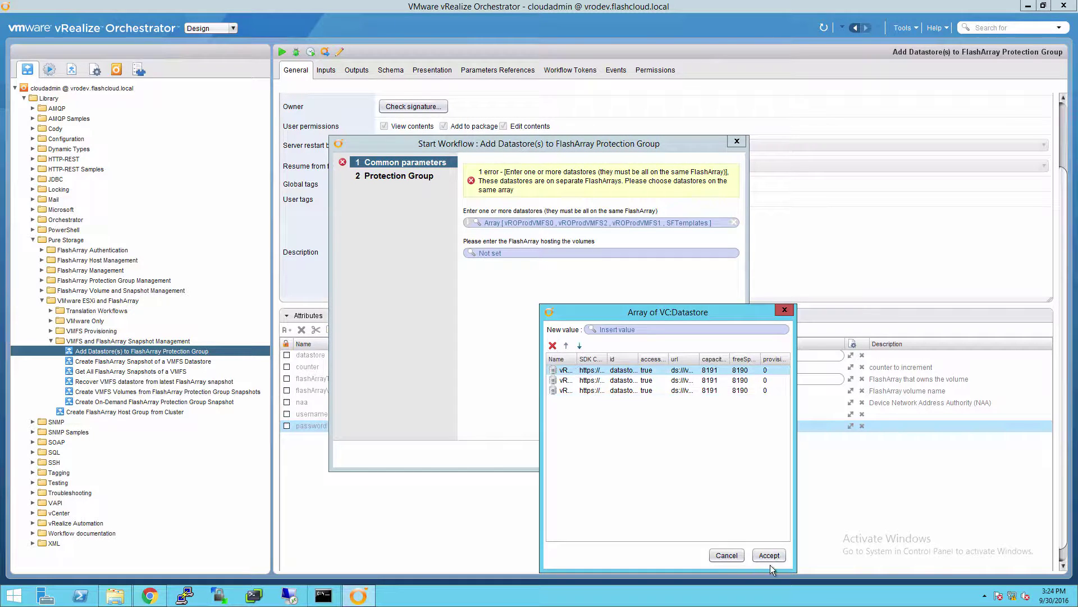
{"action": "left_click", "coordinate": [770, 555]}
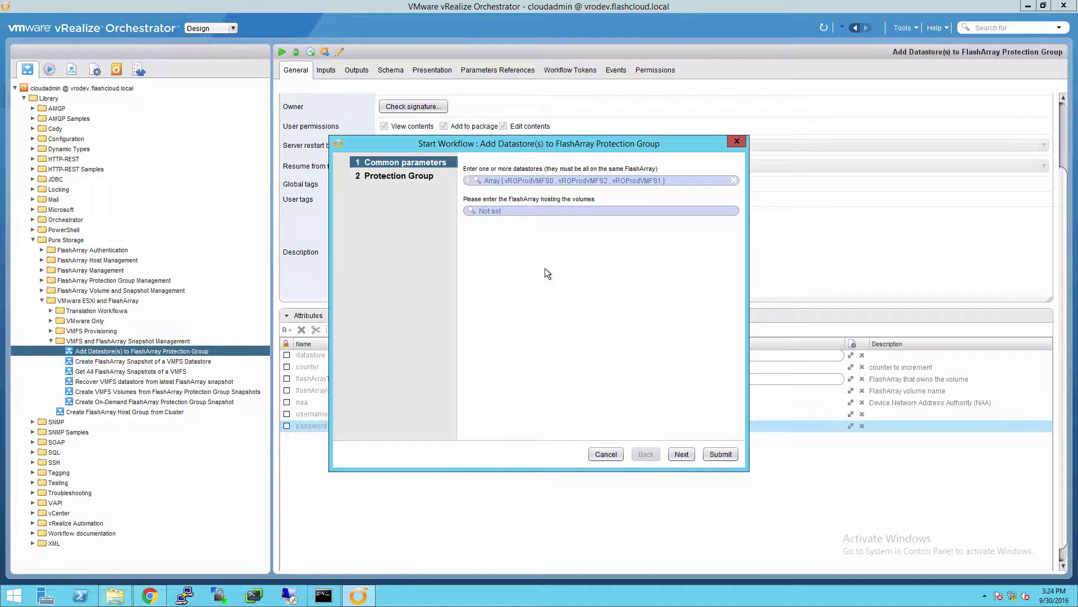
Set the FlashArray hosting the volumes to the ny-m10 REST host.
{"action": "left_click", "coordinate": [497, 217]}
{"action": "left_click", "coordinate": [601, 331]}
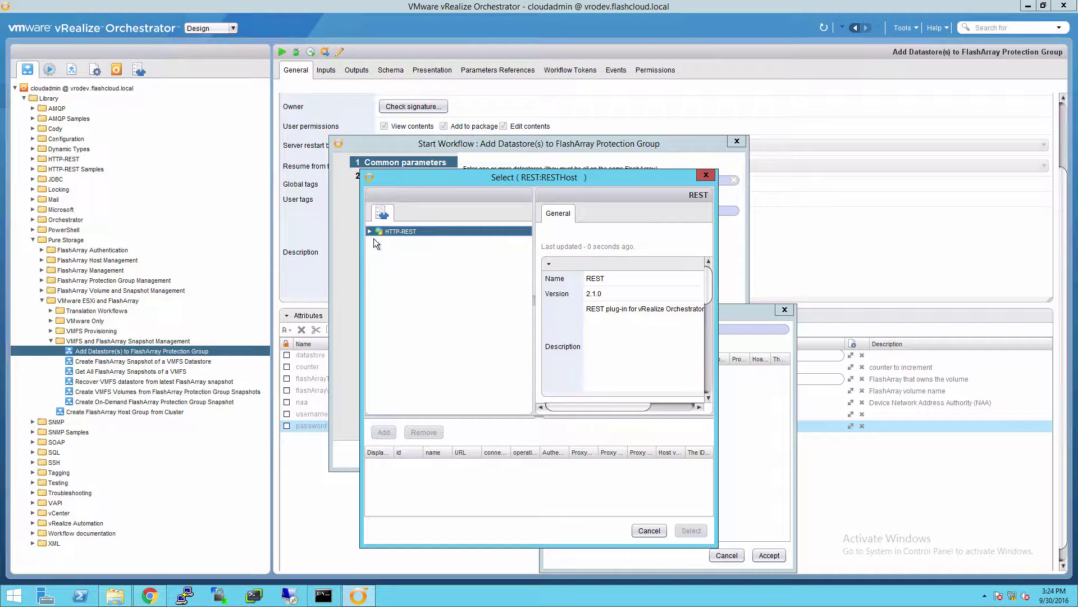
{"action": "left_click", "coordinate": [370, 230]}
{"action": "left_click", "coordinate": [405, 242]}
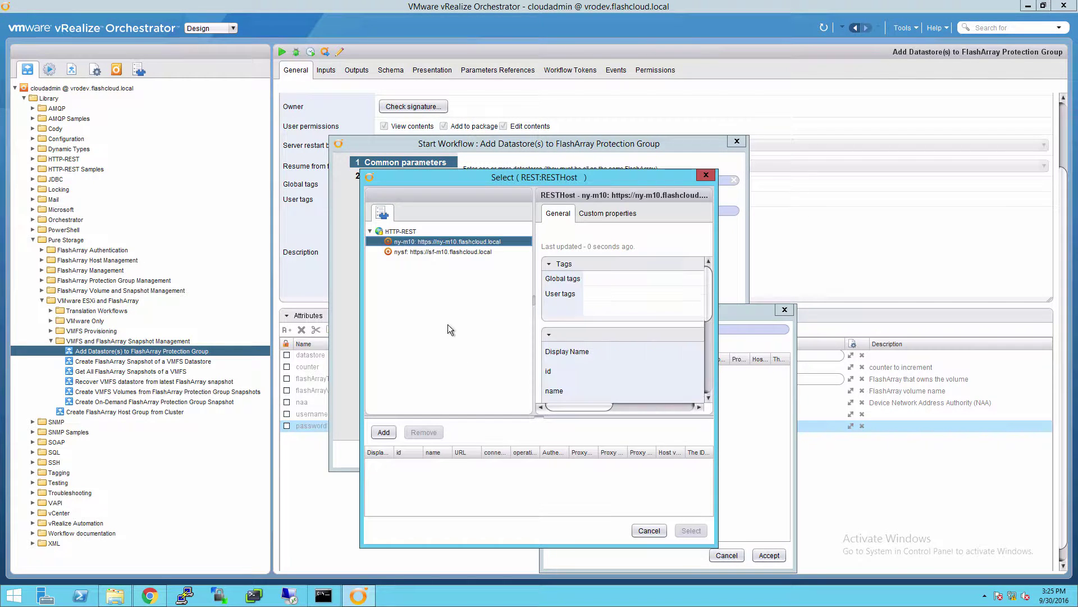
{"action": "left_click", "coordinate": [383, 432]}
{"action": "left_click", "coordinate": [691, 531]}
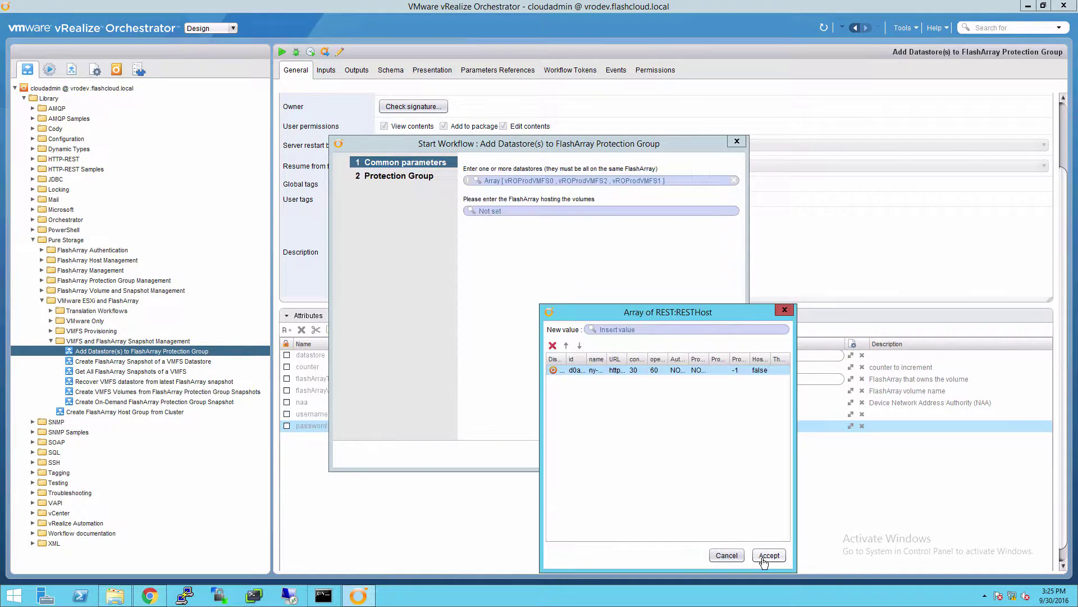
{"action": "left_click", "coordinate": [768, 555]}
Continue to the protection group parameters and choose vROgroup as the FlashArray protection group.
{"action": "left_click", "coordinate": [681, 454]}
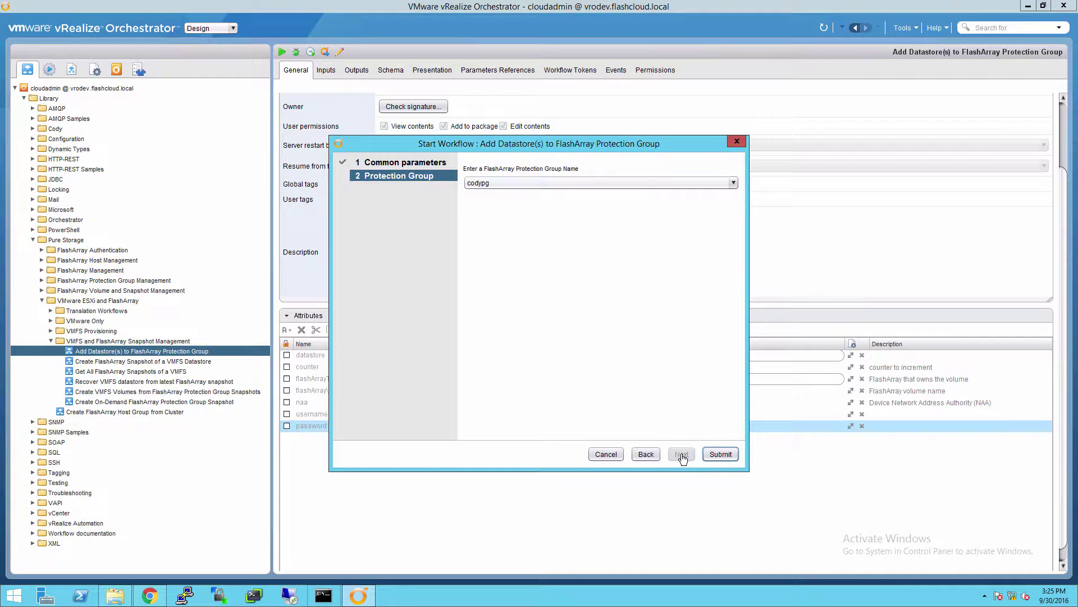
{"action": "left_click", "coordinate": [523, 183]}
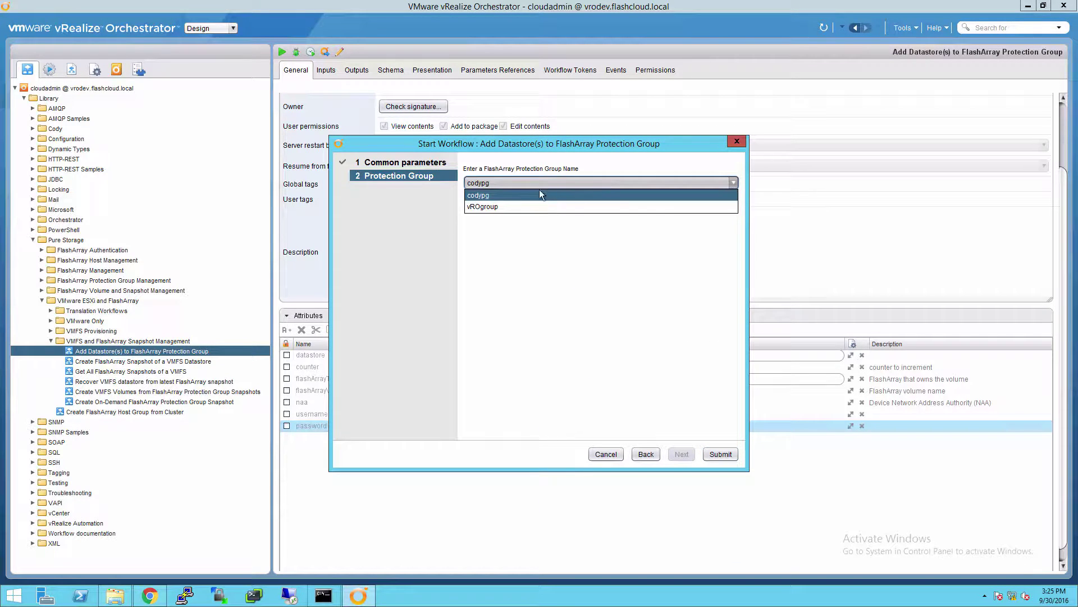
{"action": "left_click", "coordinate": [512, 207]}
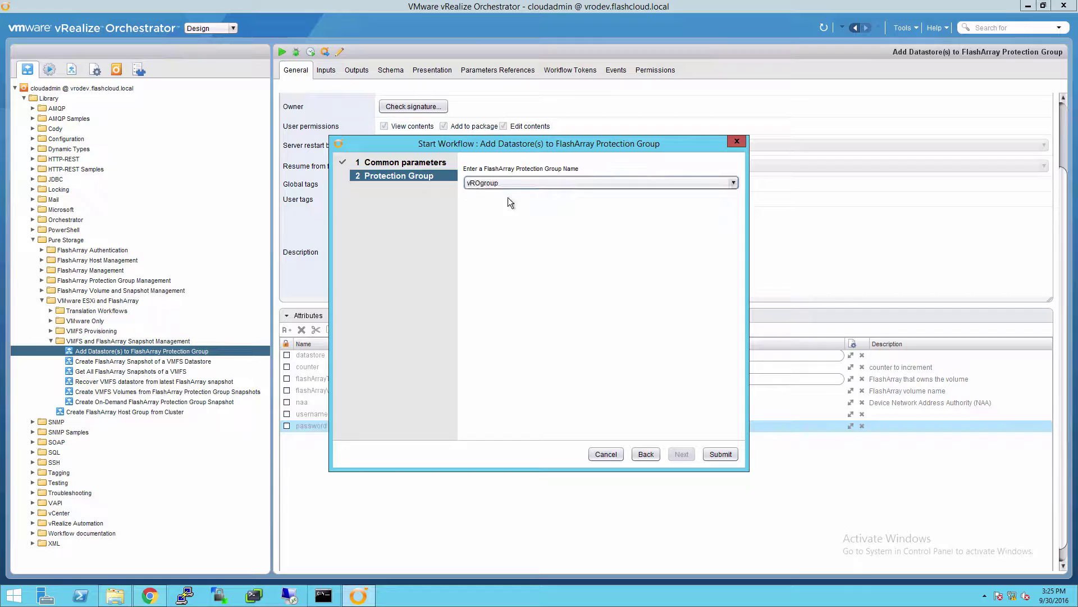
Switch to the Pure Storage page in Chrome and examine the vROgroup protection group's schedules, snapshots and members.
{"action": "left_click", "coordinate": [148, 597]}
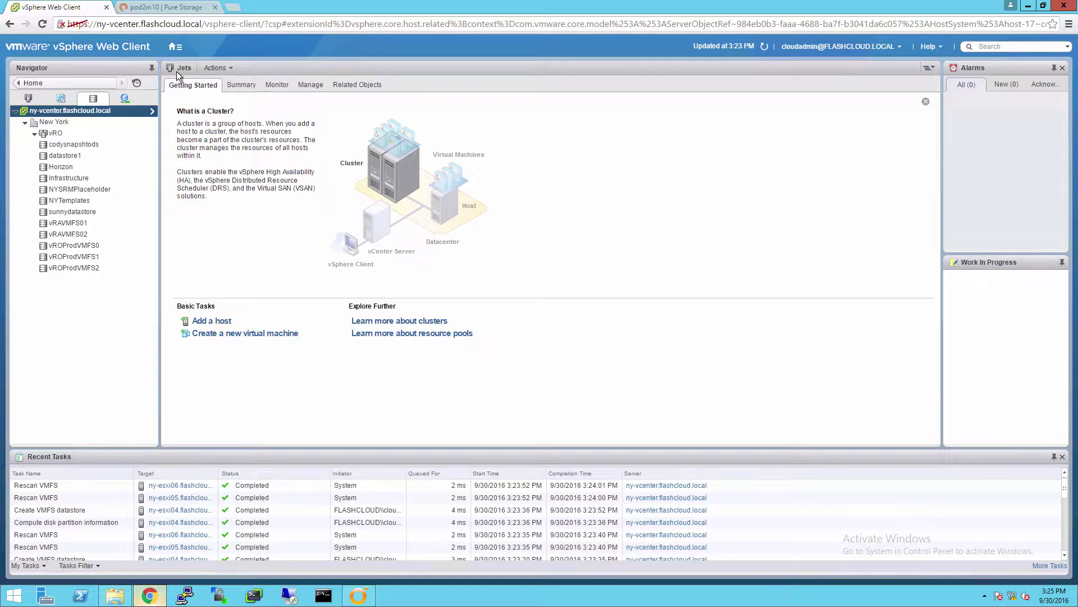
{"action": "left_click", "coordinate": [159, 8]}
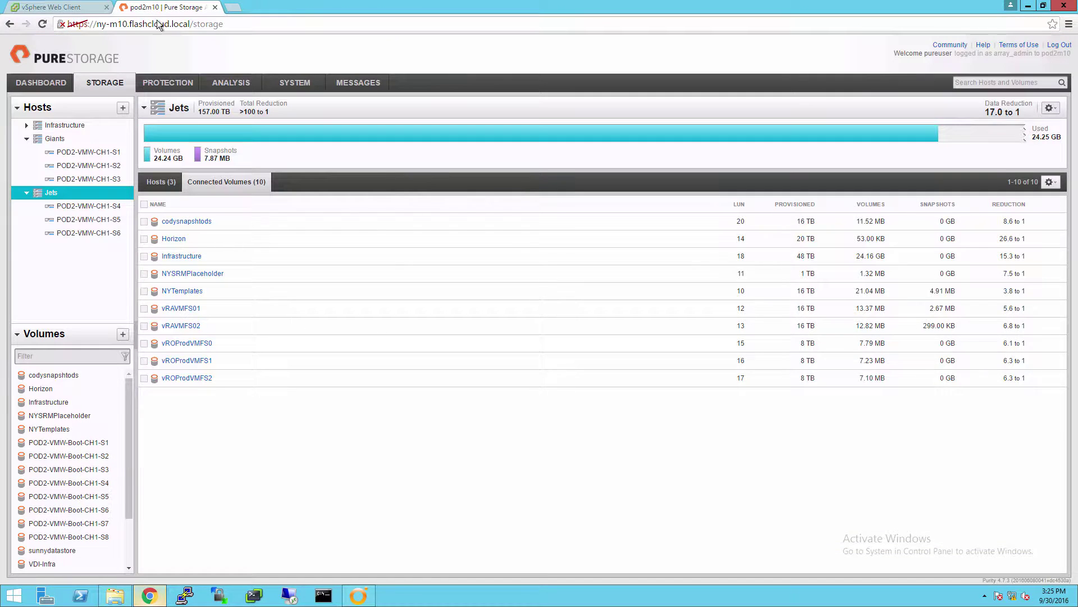
{"action": "left_click", "coordinate": [168, 82]}
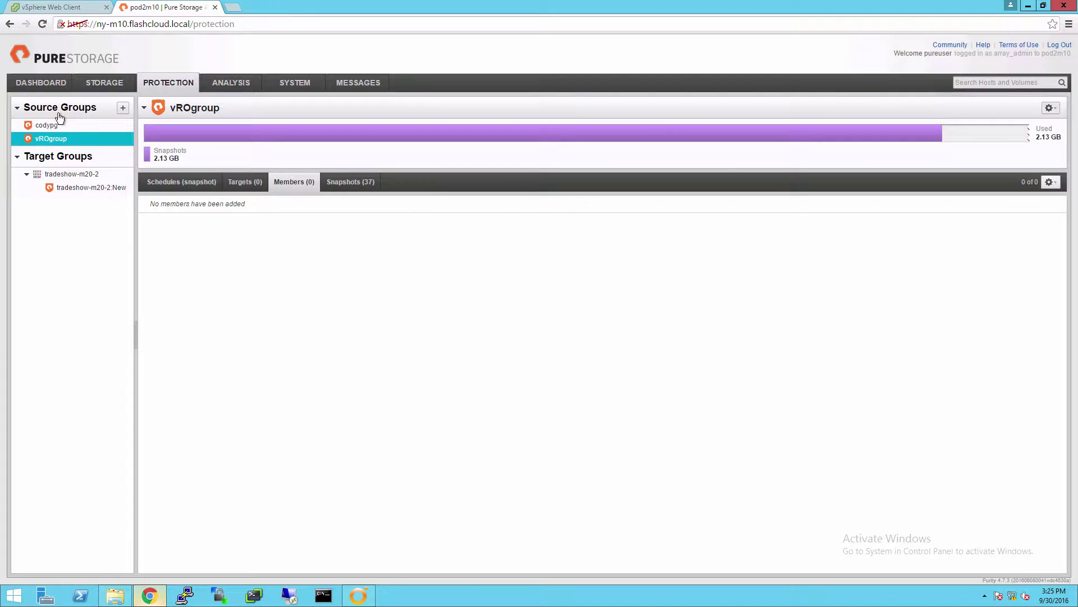
{"action": "left_click", "coordinate": [207, 182]}
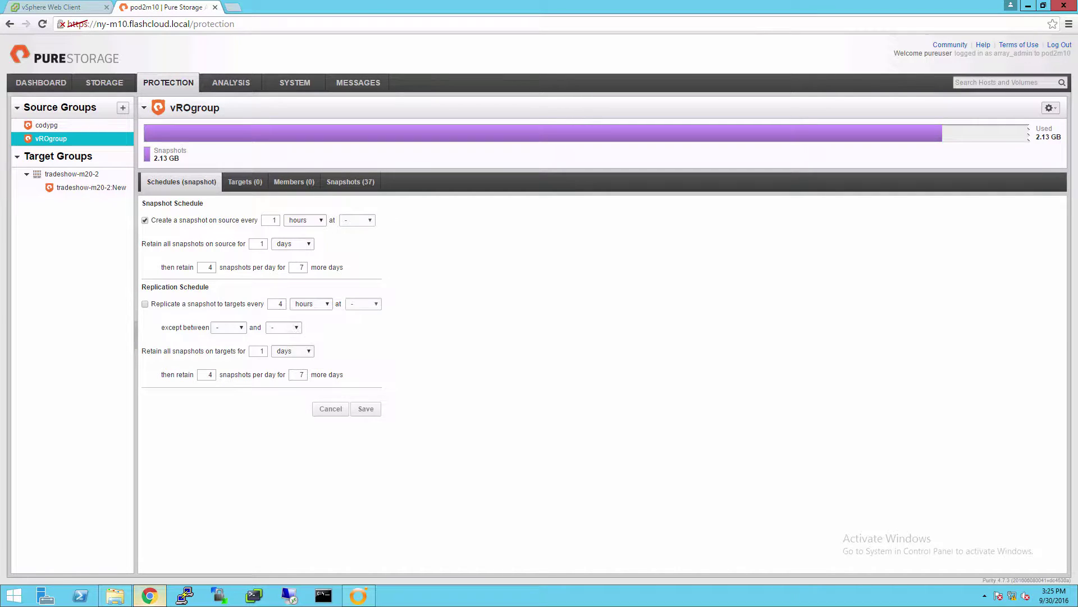
{"action": "left_click", "coordinate": [357, 182]}
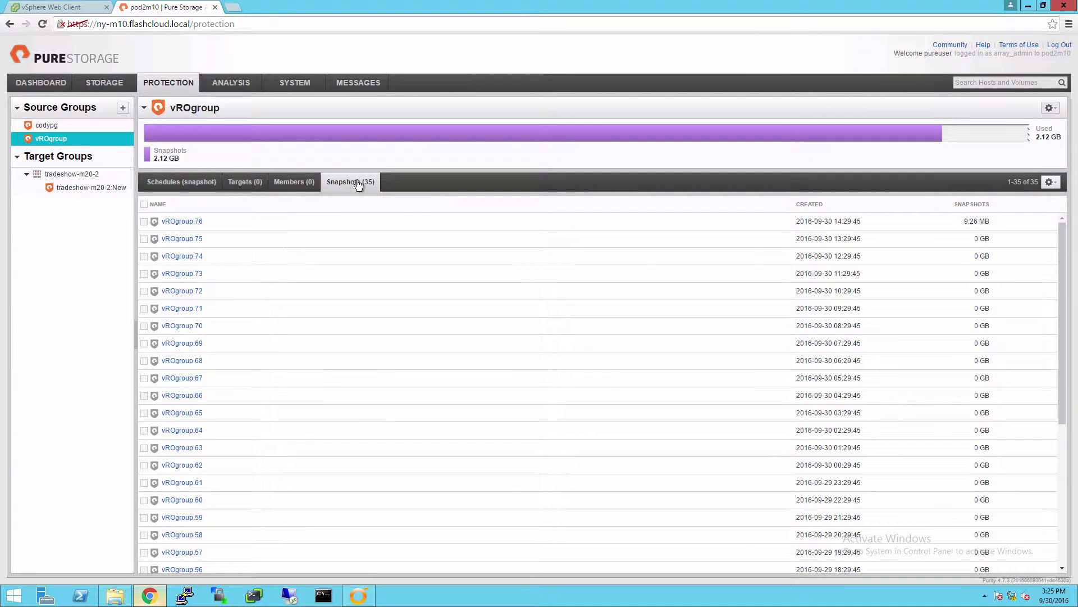
{"action": "left_click", "coordinate": [293, 185]}
Submit the workflow in vRealize Orchestrator, and reload the Pure Storage page in Chrome to check vROgroup's members.
{"action": "left_click", "coordinate": [358, 595]}
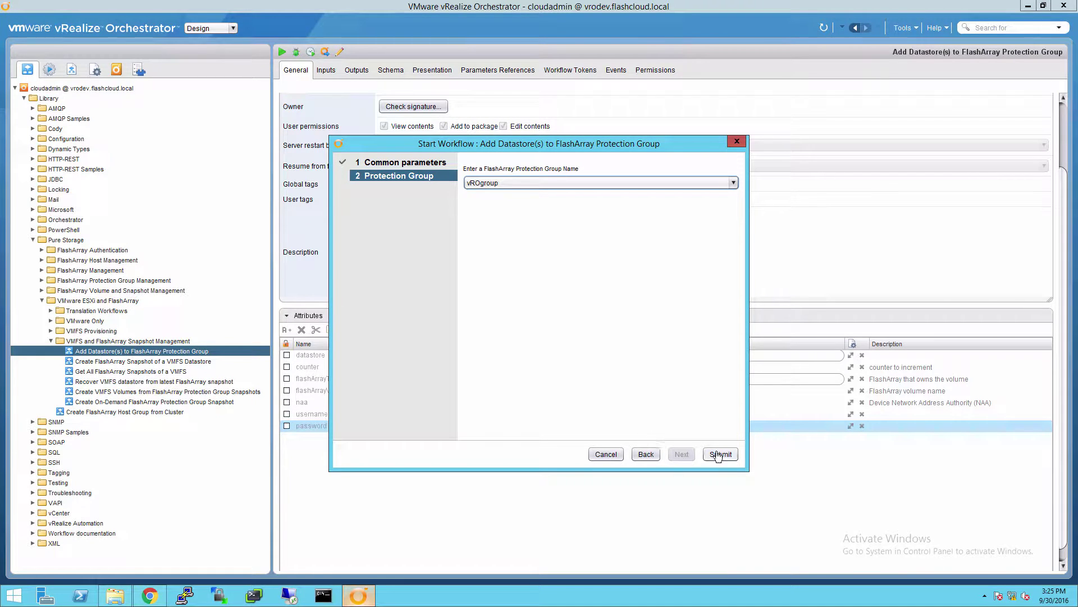
{"action": "left_click", "coordinate": [719, 453]}
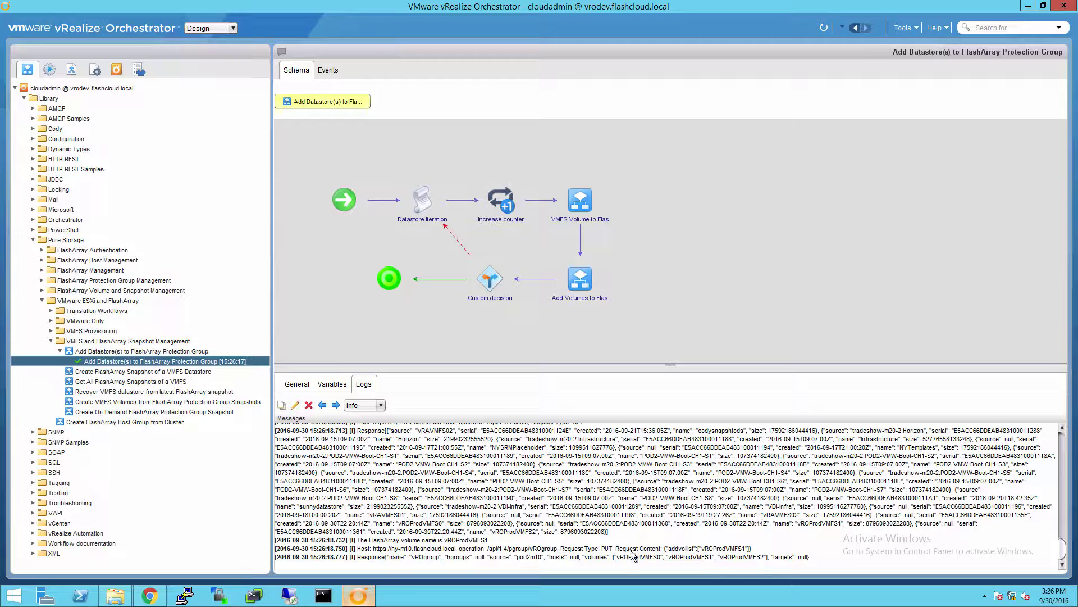
{"action": "left_click", "coordinate": [142, 593]}
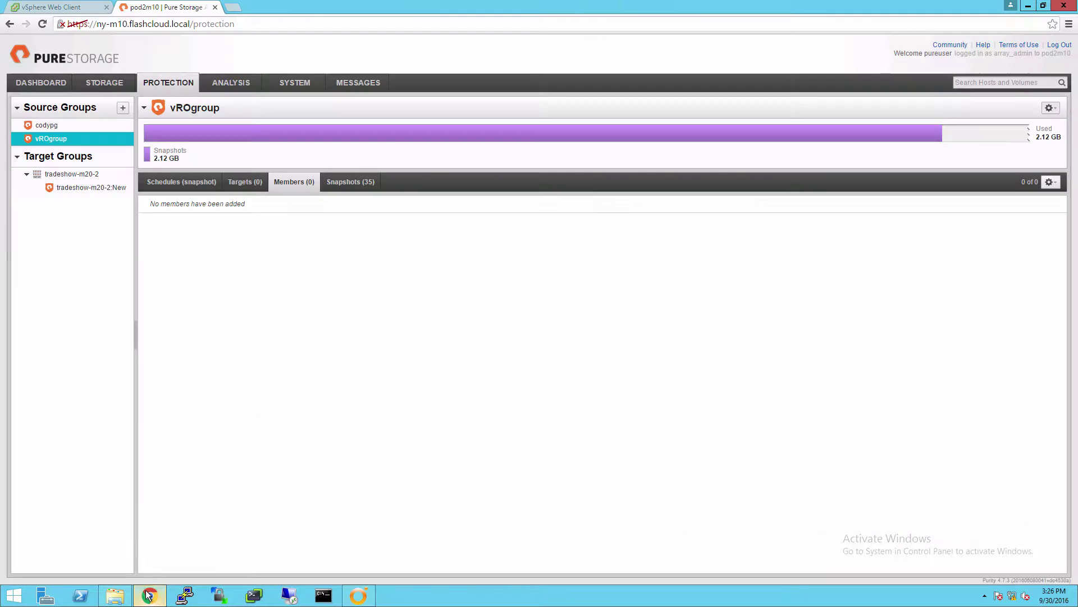
{"action": "left_click", "coordinate": [39, 25]}
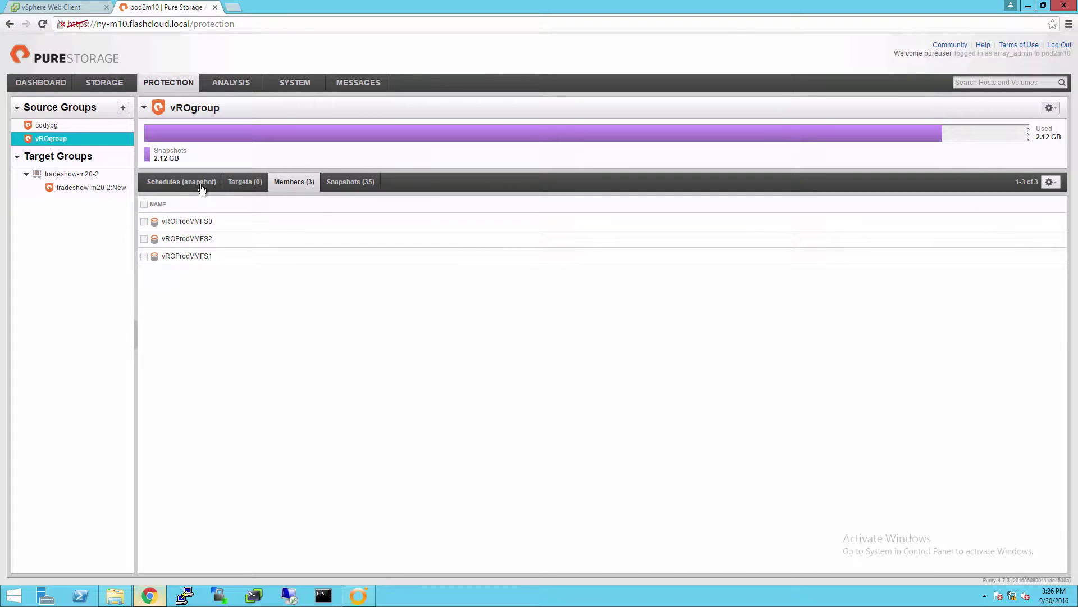
Return to vRealize Orchestrator and select the Create On-Demand FlashArray Protection Group Snapshot workflow.
{"action": "left_click", "coordinate": [370, 600]}
{"action": "left_click", "coordinate": [371, 602]}
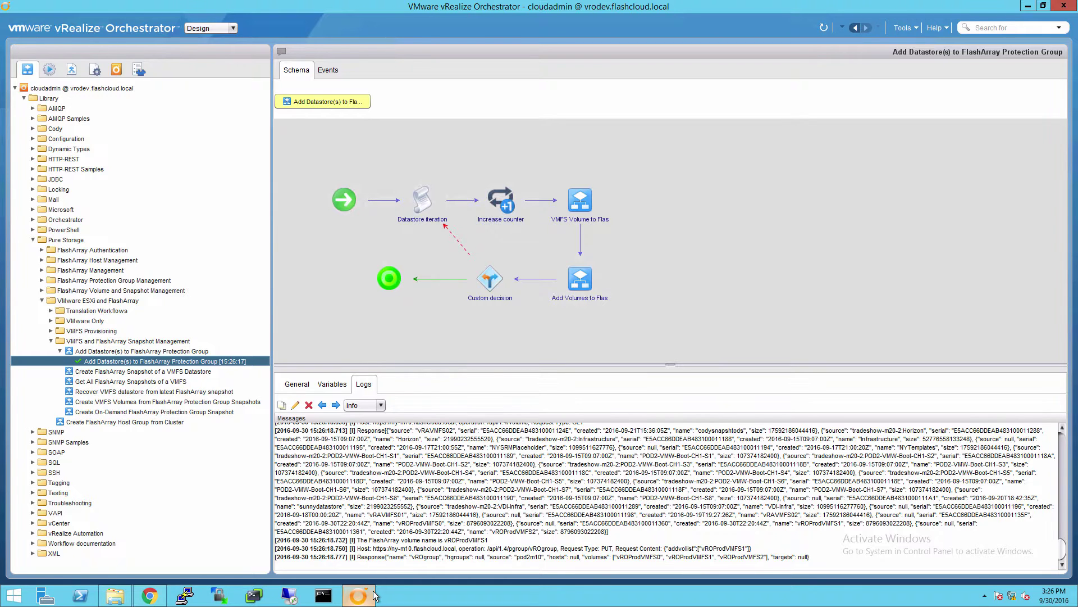
{"action": "left_click", "coordinate": [202, 413]}
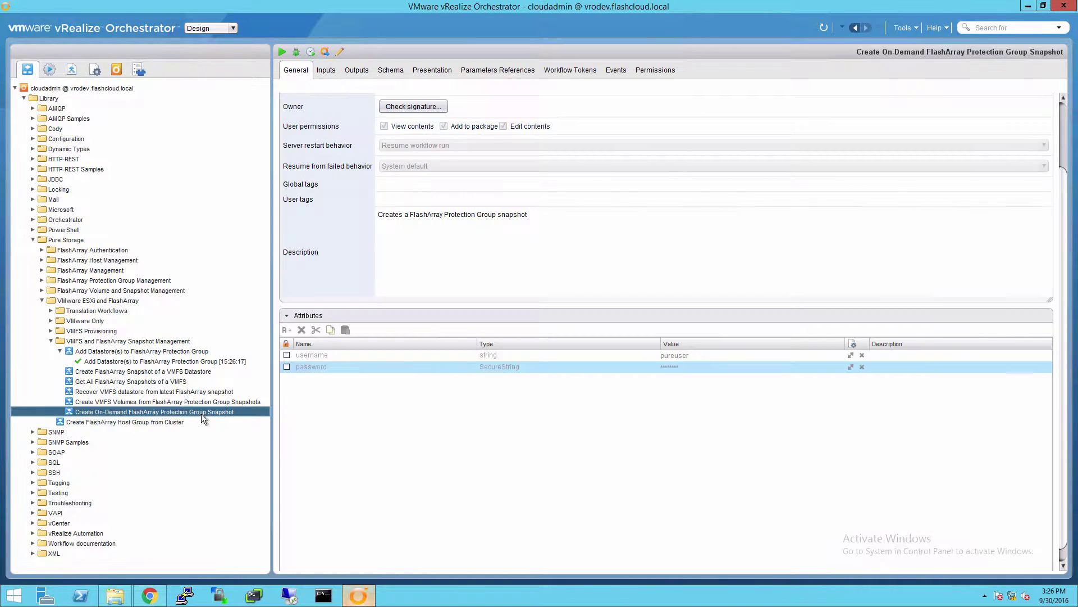
Start the Create On-Demand FlashArray Protection Group Snapshot workflow and select ny-m10 as the FlashArray.
{"action": "right_click", "coordinate": [213, 410]}
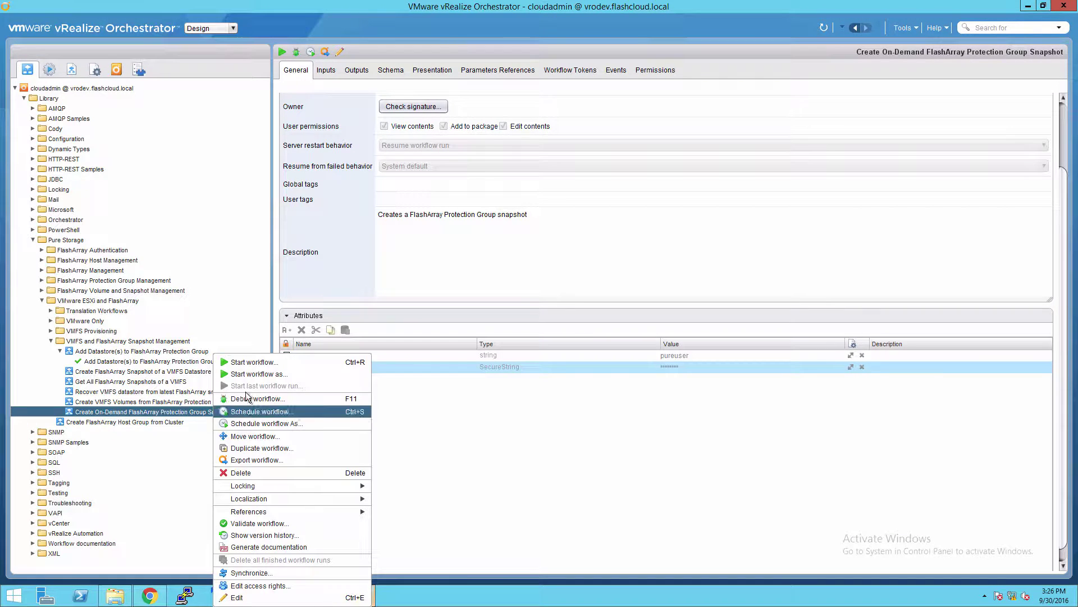
{"action": "left_click", "coordinate": [262, 364]}
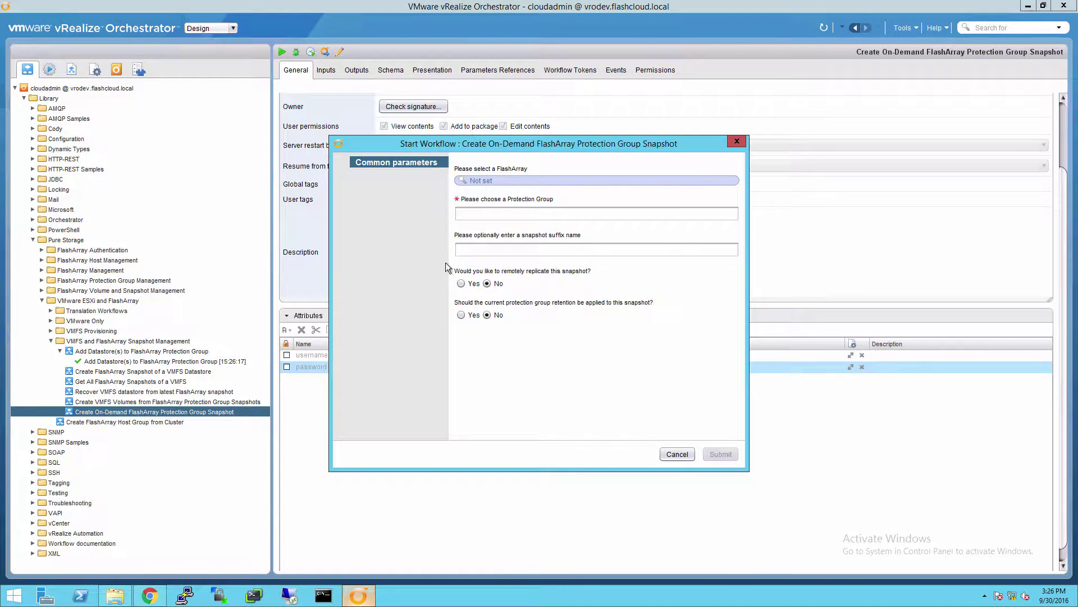
{"action": "left_click", "coordinate": [487, 180]}
{"action": "left_click", "coordinate": [369, 231]}
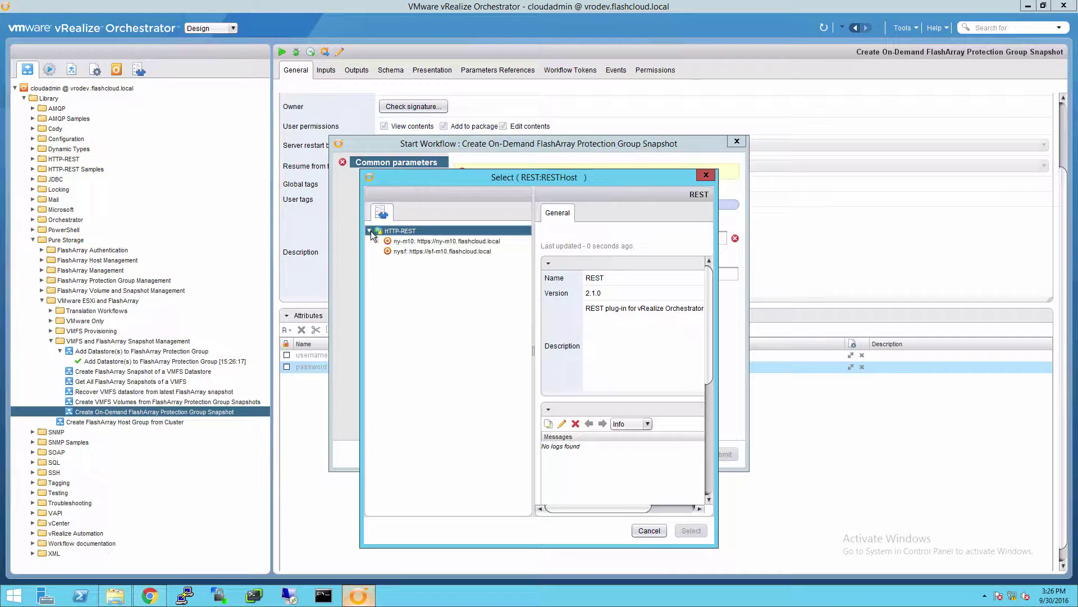
{"action": "left_click", "coordinate": [402, 242]}
{"action": "left_click", "coordinate": [691, 529]}
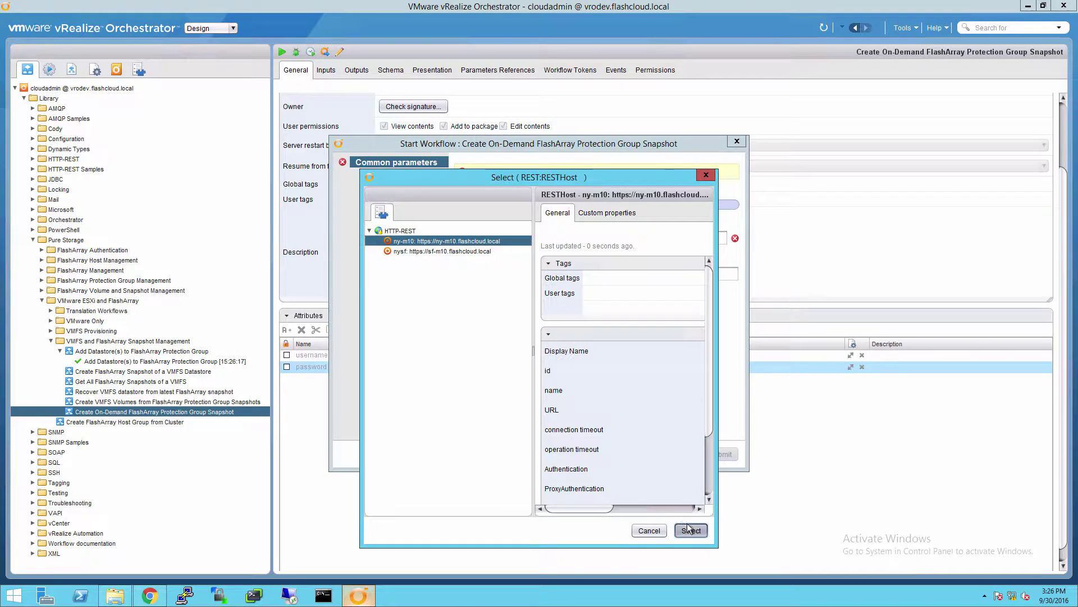
Choose the vROgroup protection group, enter the snapshot suffix vROsnap, apply the group's current retention, and submit the workflow.
{"action": "left_click", "coordinate": [500, 213]}
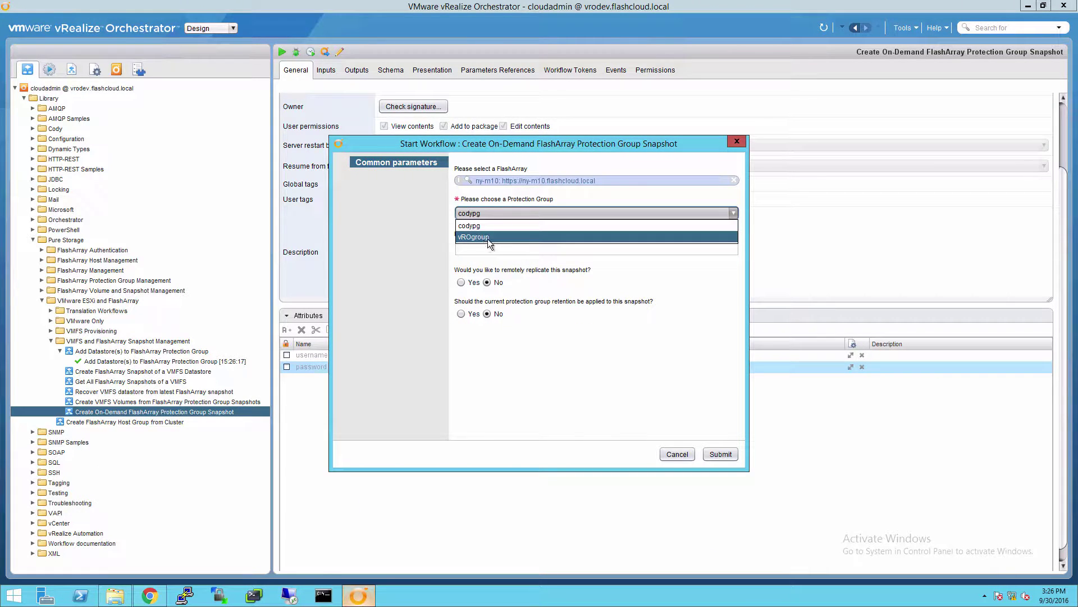
{"action": "left_click", "coordinate": [486, 236]}
{"action": "left_click", "coordinate": [498, 246]}
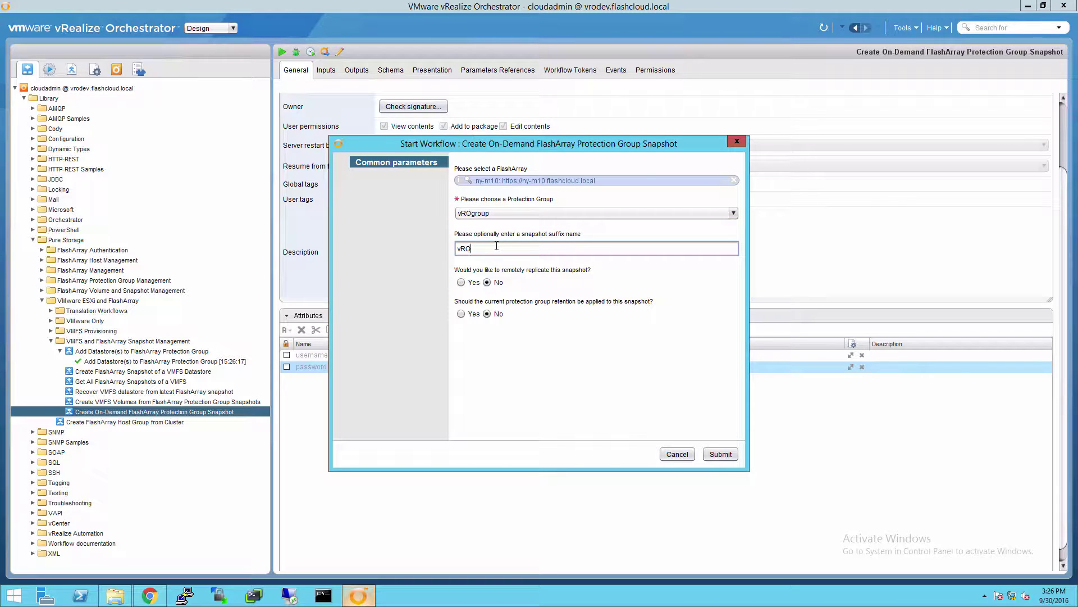
{"action": "left_click", "coordinate": [461, 314]}
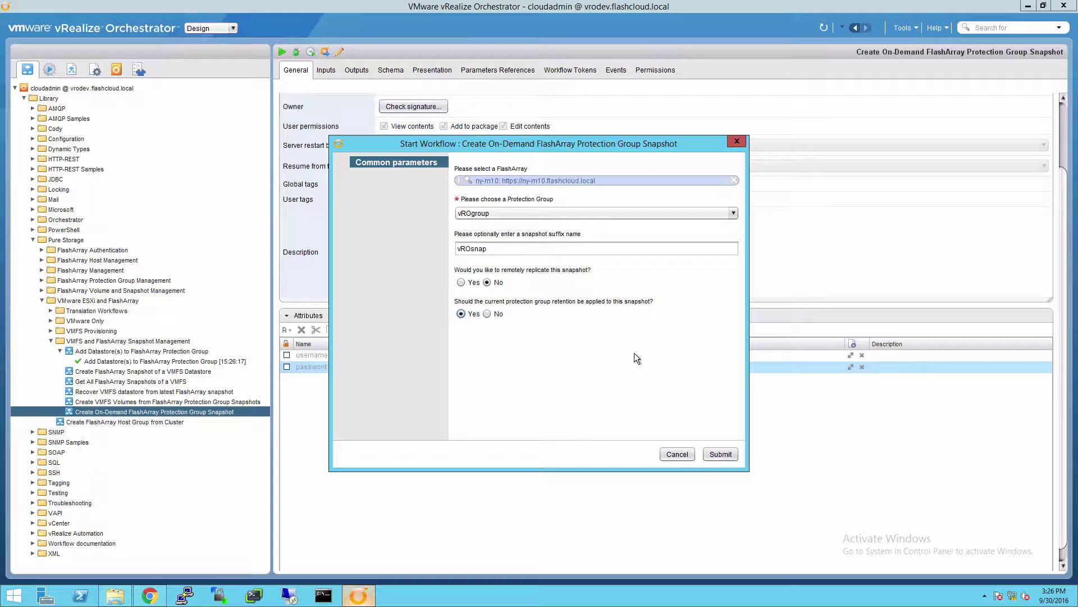
{"action": "left_click", "coordinate": [718, 458]}
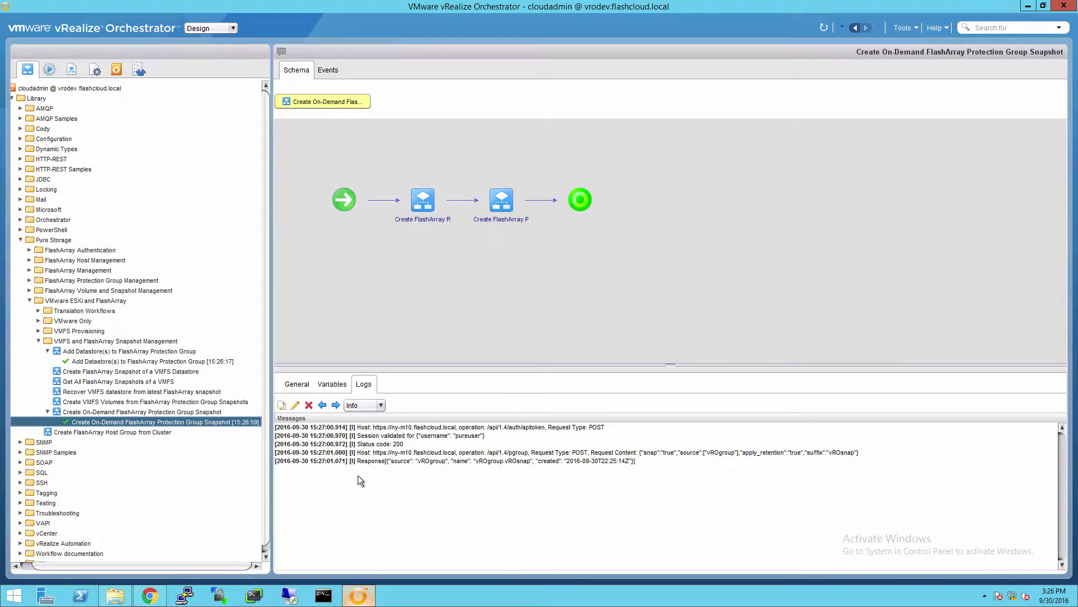
Switch to the Pure Storage page in Chrome, reload vROgroup's snapshots and examine the volume snapshots in vROgroup.vROsnap.
{"action": "left_click", "coordinate": [150, 600]}
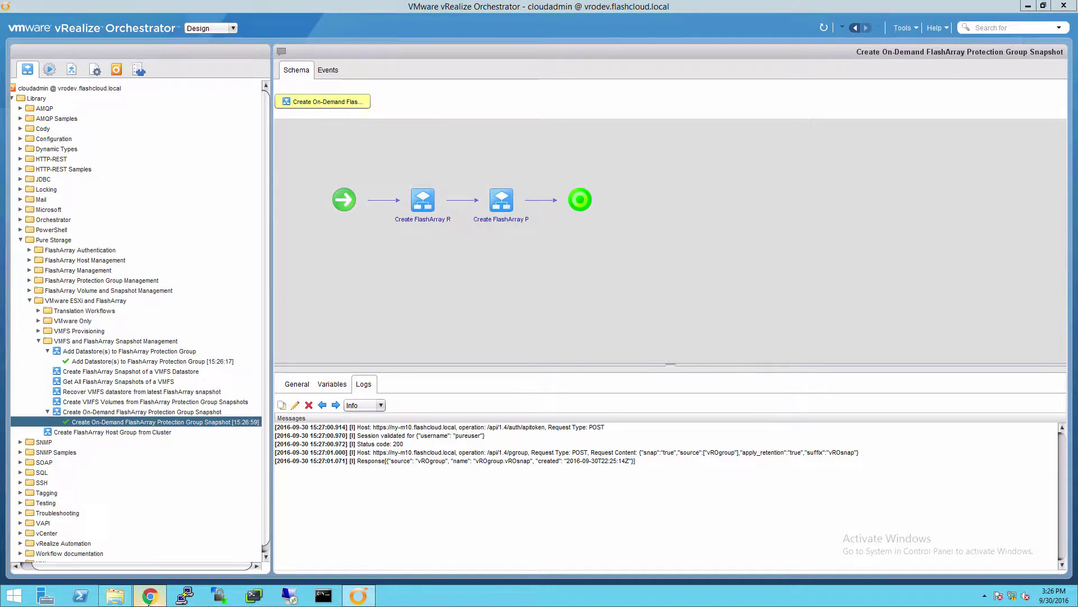
{"action": "left_click", "coordinate": [353, 182]}
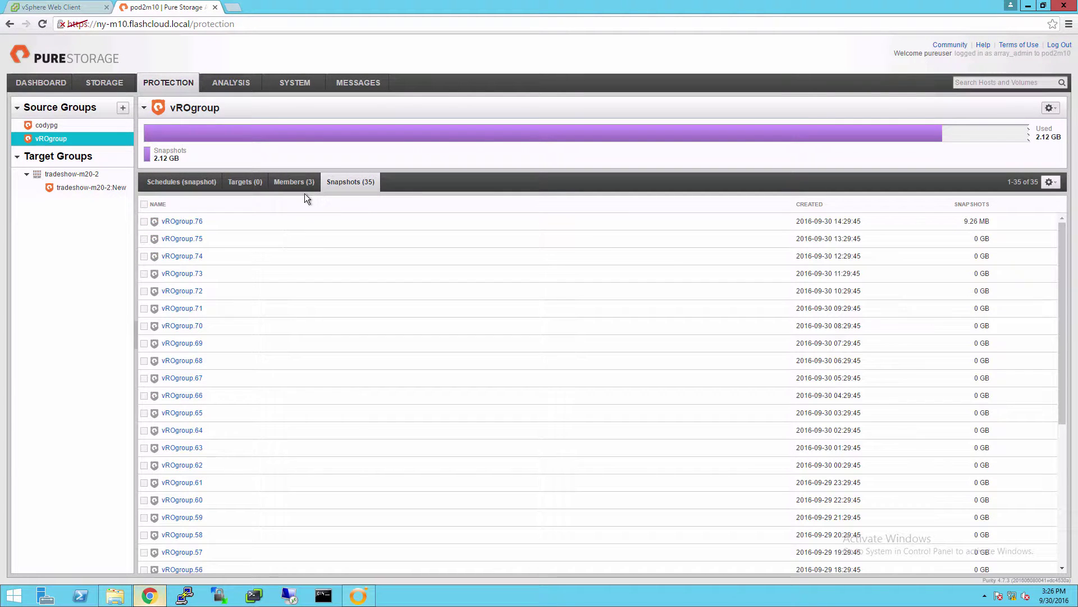
{"action": "left_click", "coordinate": [43, 26]}
{"action": "left_click", "coordinate": [219, 225]}
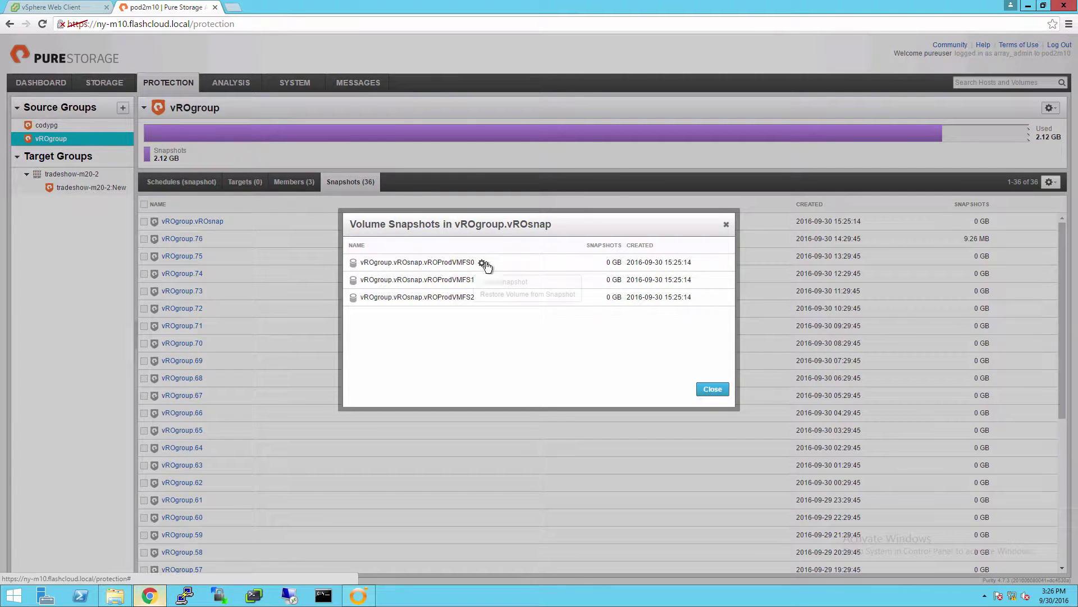
{"action": "left_click", "coordinate": [481, 279]}
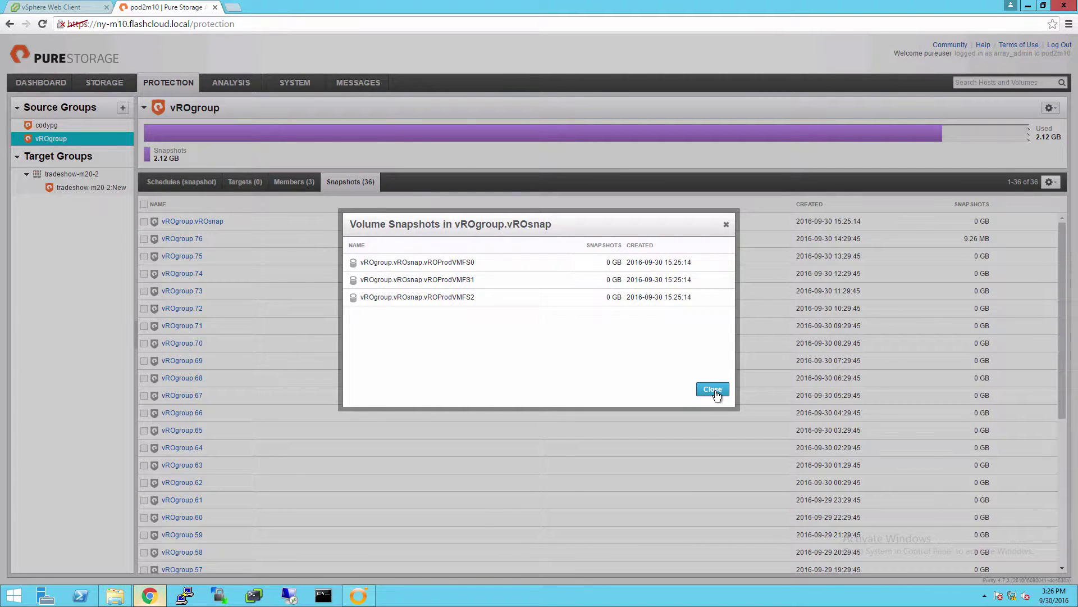
{"action": "left_click", "coordinate": [713, 388]}
Return to vRealize Orchestrator and start the Create VMFS Volumes from FlashArray Protection Group Snapshots workflow.
{"action": "left_click", "coordinate": [357, 595]}
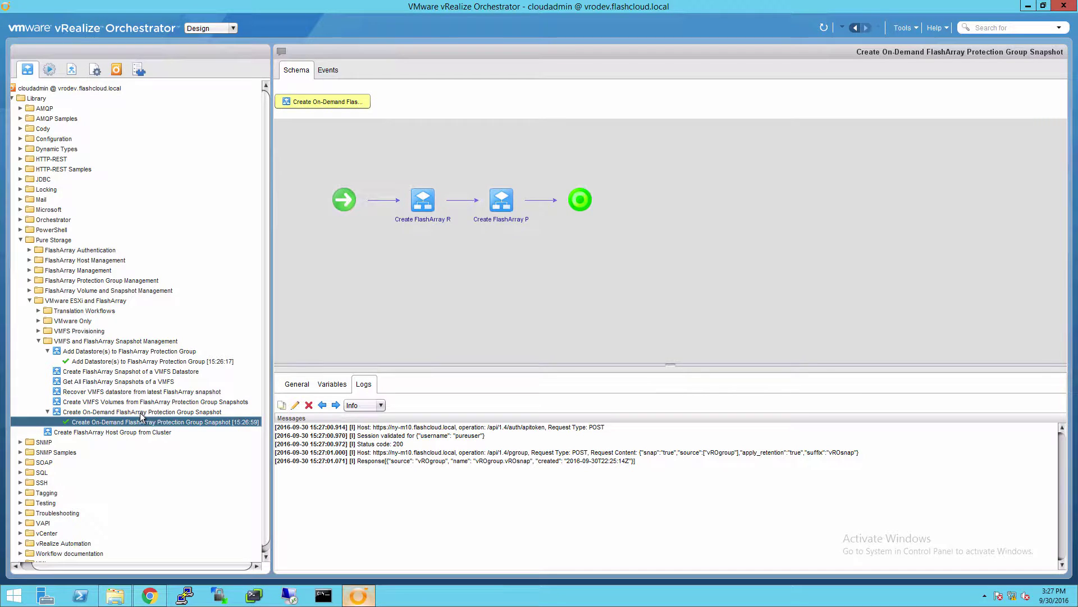
{"action": "right_click", "coordinate": [151, 401]}
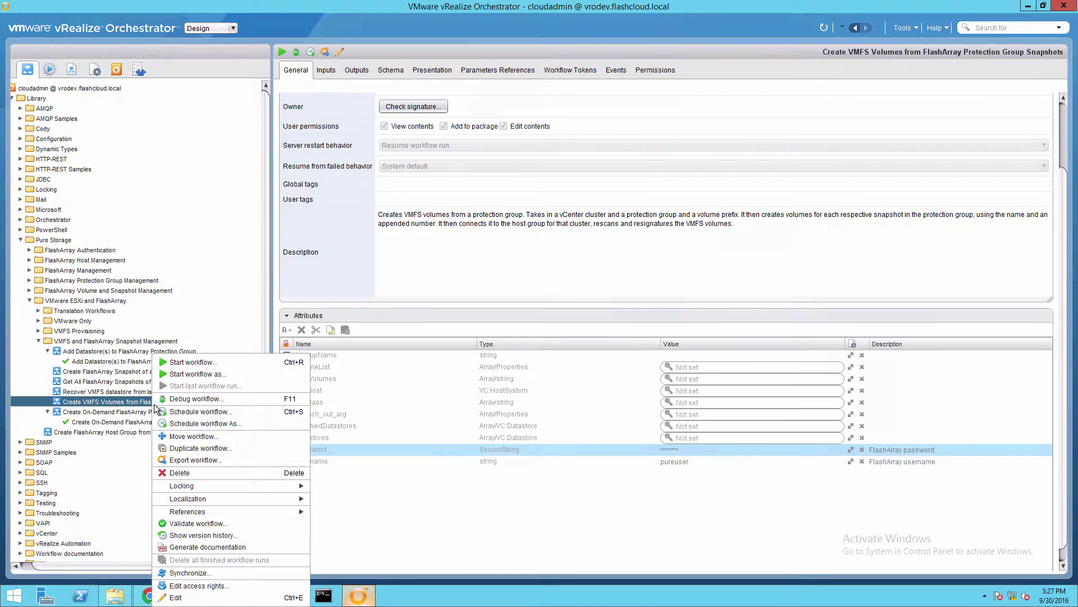
{"action": "left_click", "coordinate": [190, 362]}
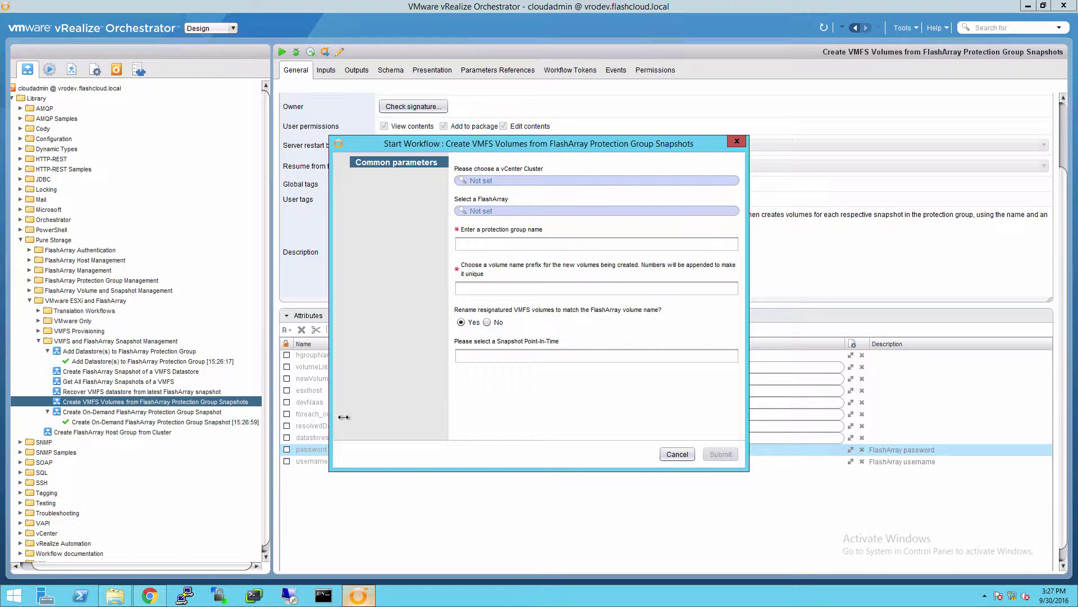
Choose the Giants cluster in ny-vcenter's New York datacenter as the vCenter cluster.
{"action": "left_click", "coordinate": [506, 177]}
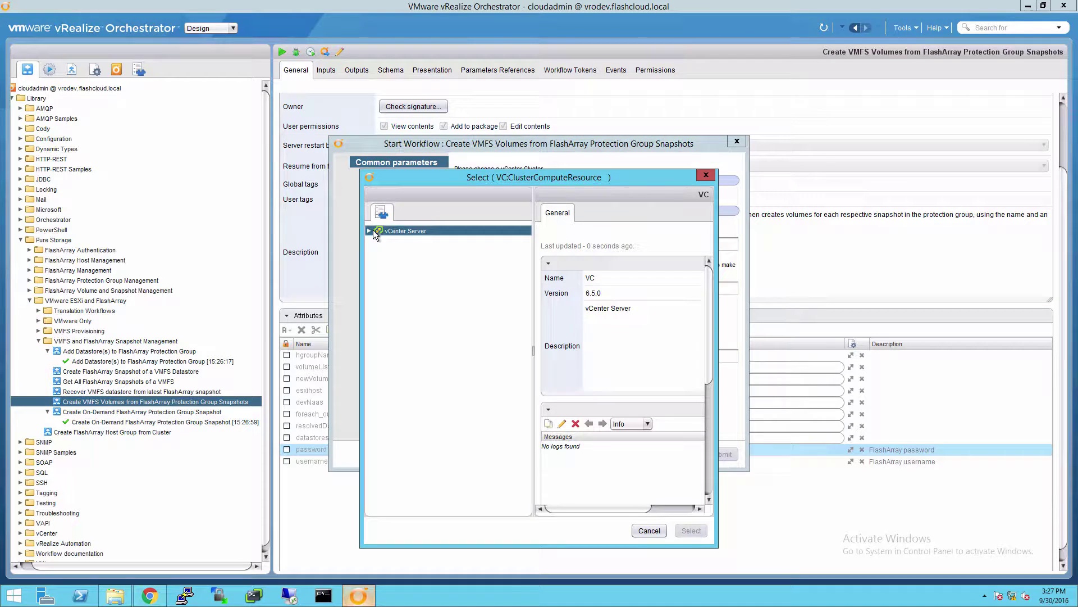
{"action": "left_click", "coordinate": [373, 230]}
{"action": "left_click", "coordinate": [378, 241]}
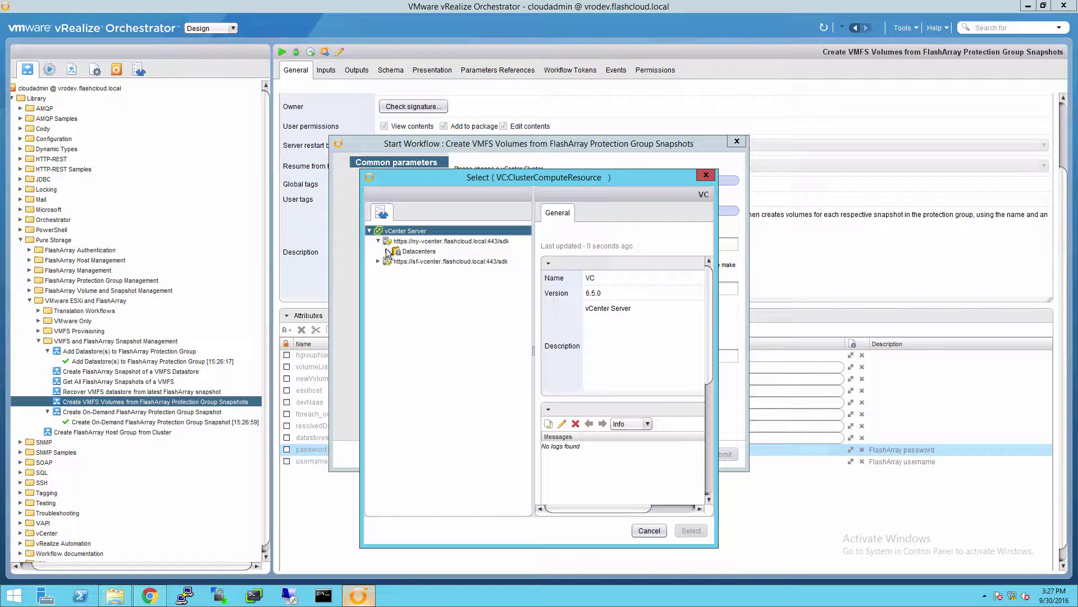
{"action": "left_click", "coordinate": [387, 251]}
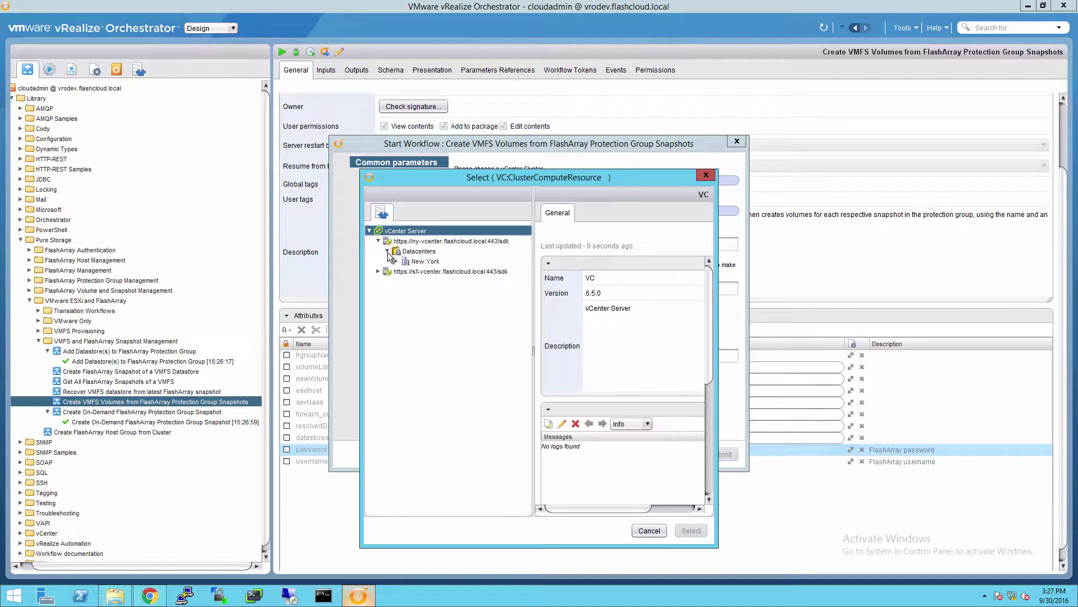
{"action": "left_click", "coordinate": [396, 262]}
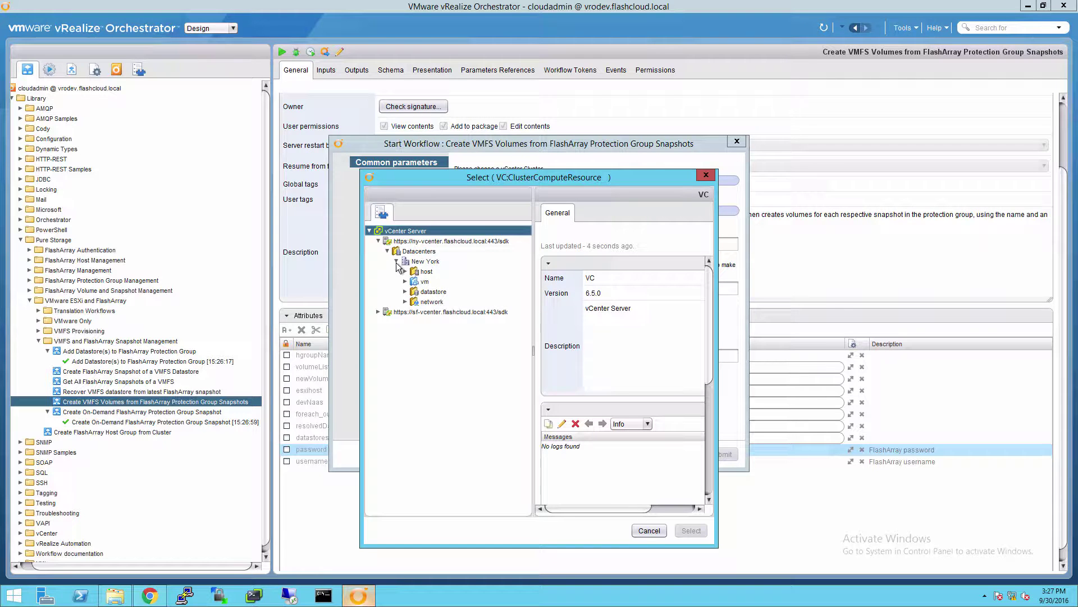
{"action": "left_click", "coordinate": [405, 272]}
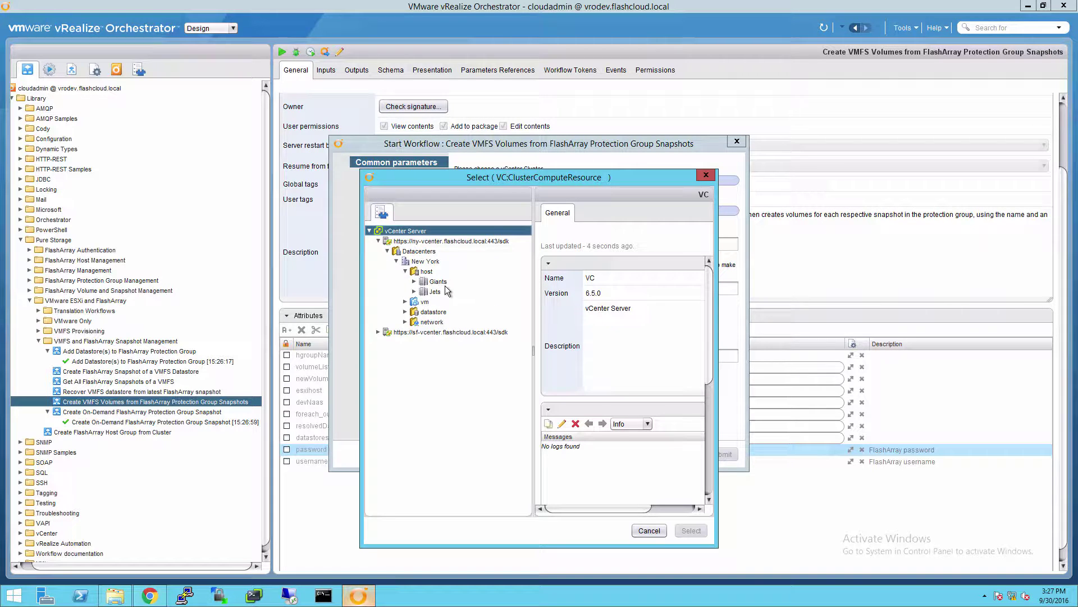
{"action": "left_click", "coordinate": [440, 282]}
{"action": "left_click", "coordinate": [414, 282]}
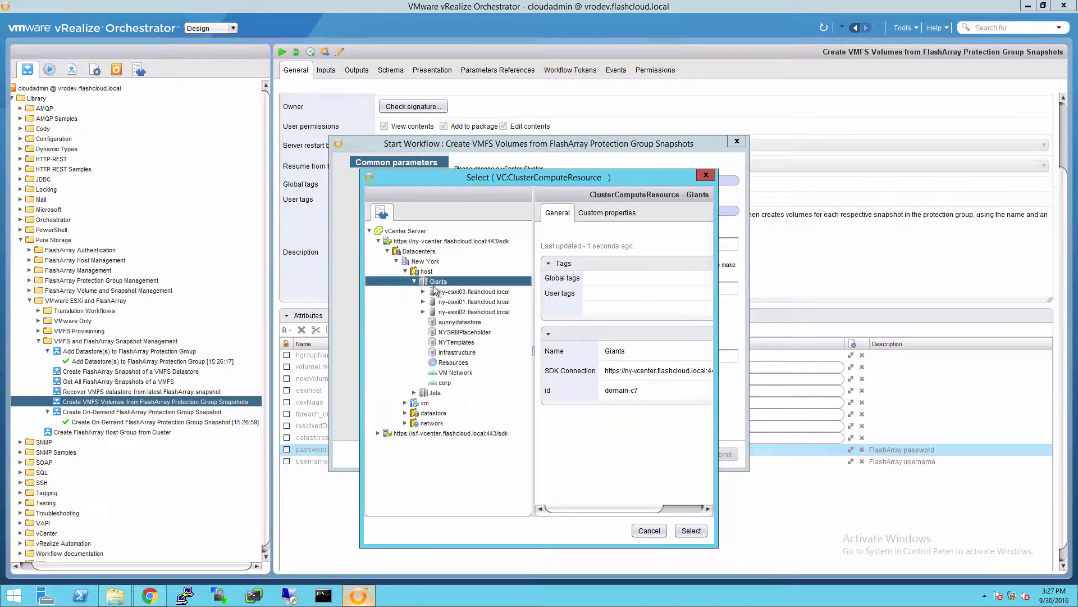
{"action": "left_click", "coordinate": [691, 530]}
Select ny-m10 as the source FlashArray and vROgroup as the protection group.
{"action": "left_click", "coordinate": [488, 211]}
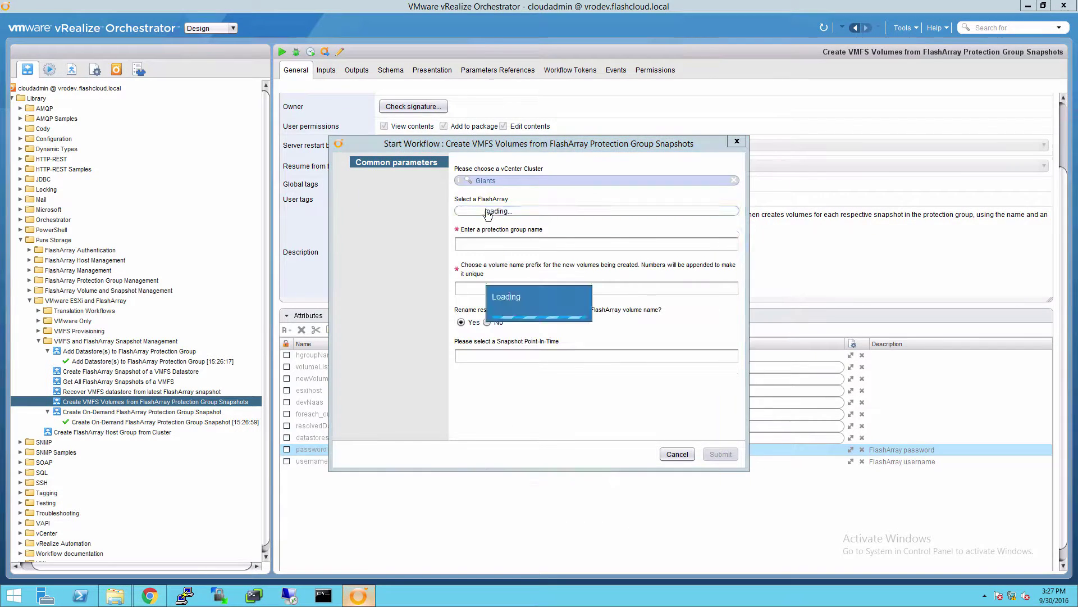
{"action": "left_click", "coordinate": [369, 231]}
{"action": "left_click", "coordinate": [427, 241]}
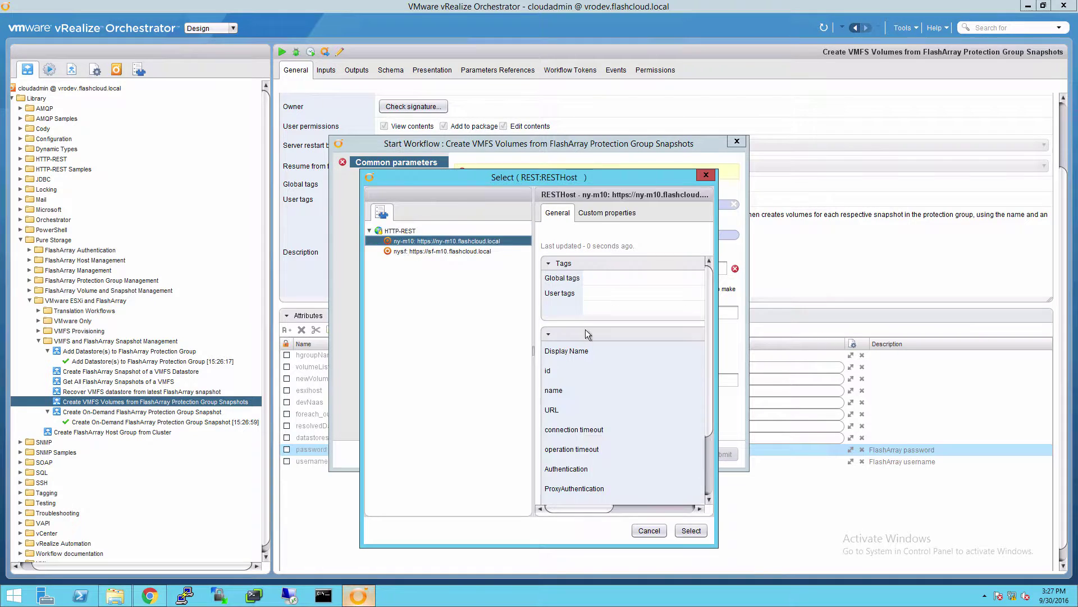
{"action": "left_click", "coordinate": [690, 529]}
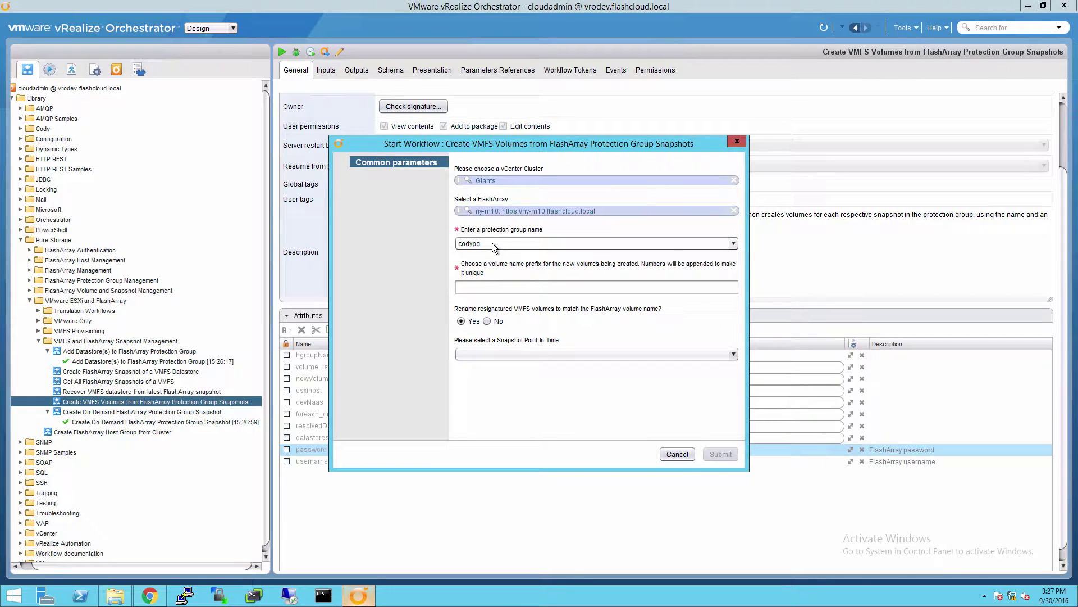
{"action": "left_click", "coordinate": [492, 243]}
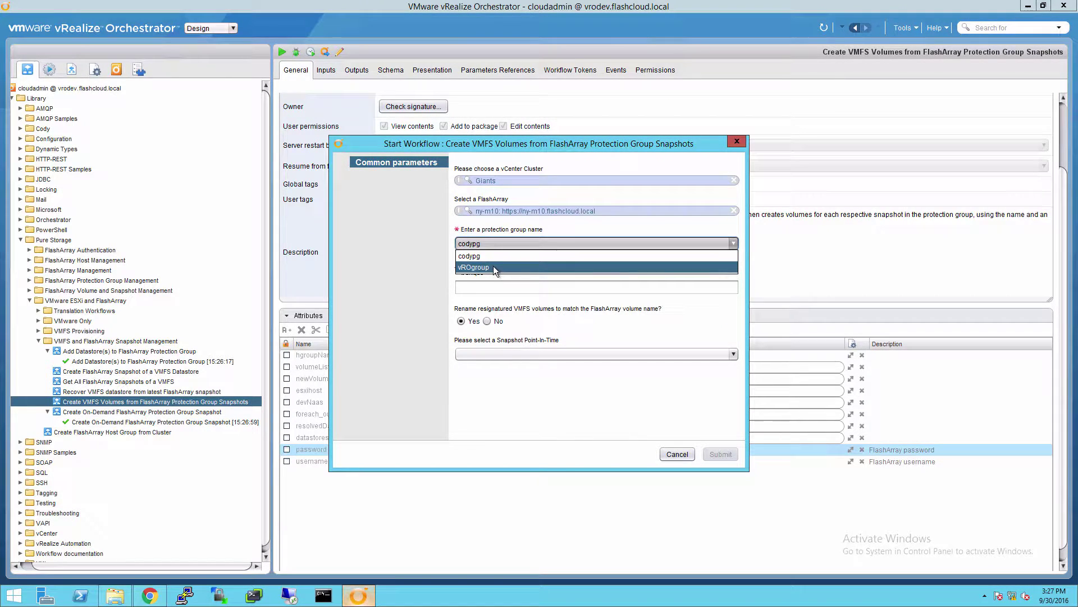
{"action": "left_click", "coordinate": [493, 265]}
Set the new volume name prefix to vRODevTestVMFS, choose the vROgroup.vROsnap point-in-time snapshot, and submit the workflow.
{"action": "left_click", "coordinate": [500, 286]}
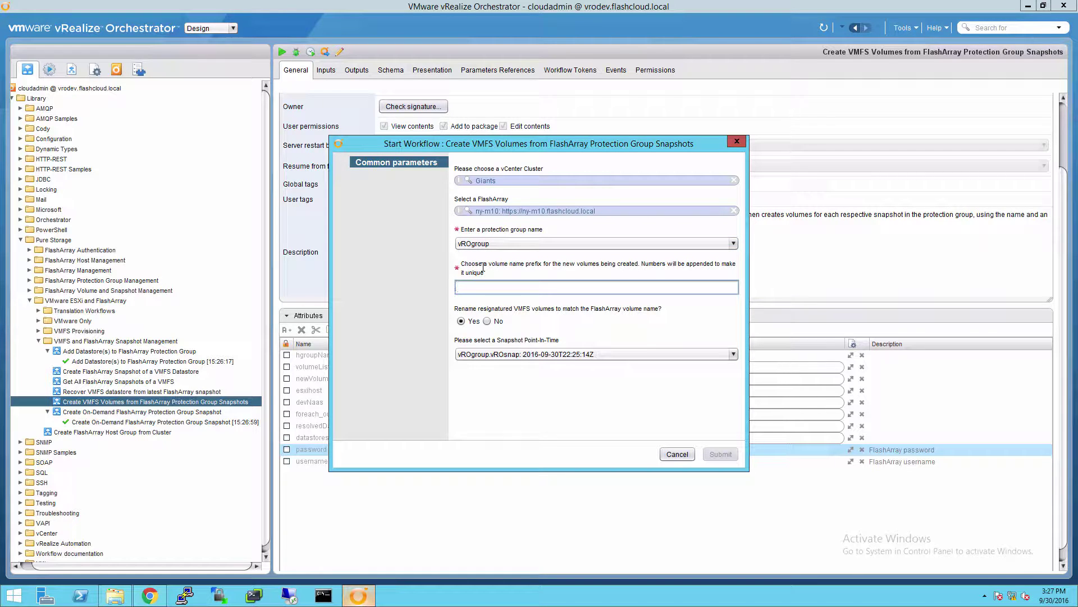
{"action": "type", "text": "vRODevTestVMFS"}
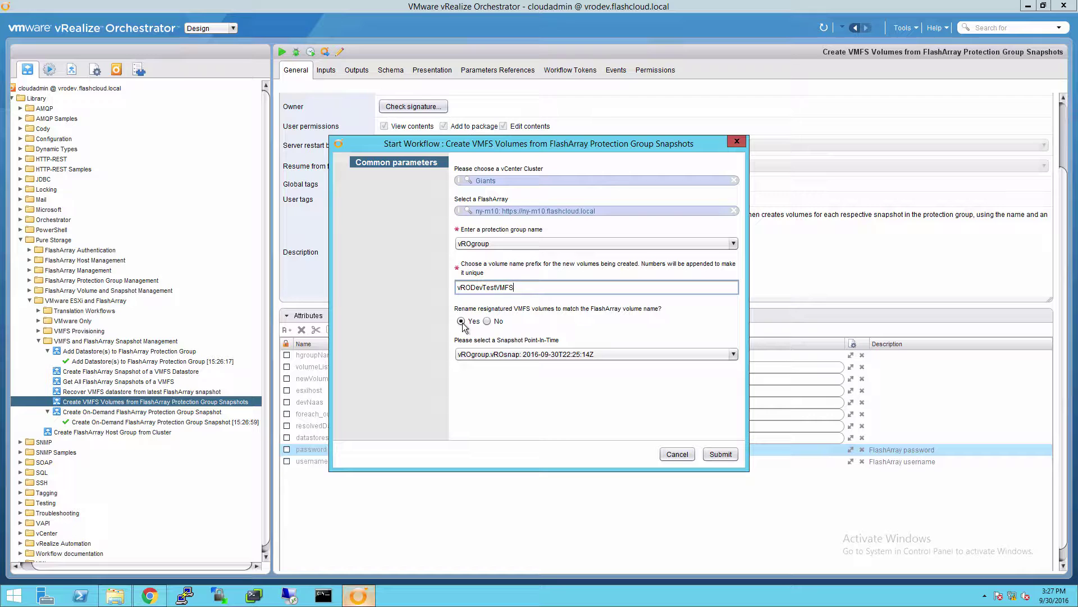
{"action": "left_click", "coordinate": [572, 354]}
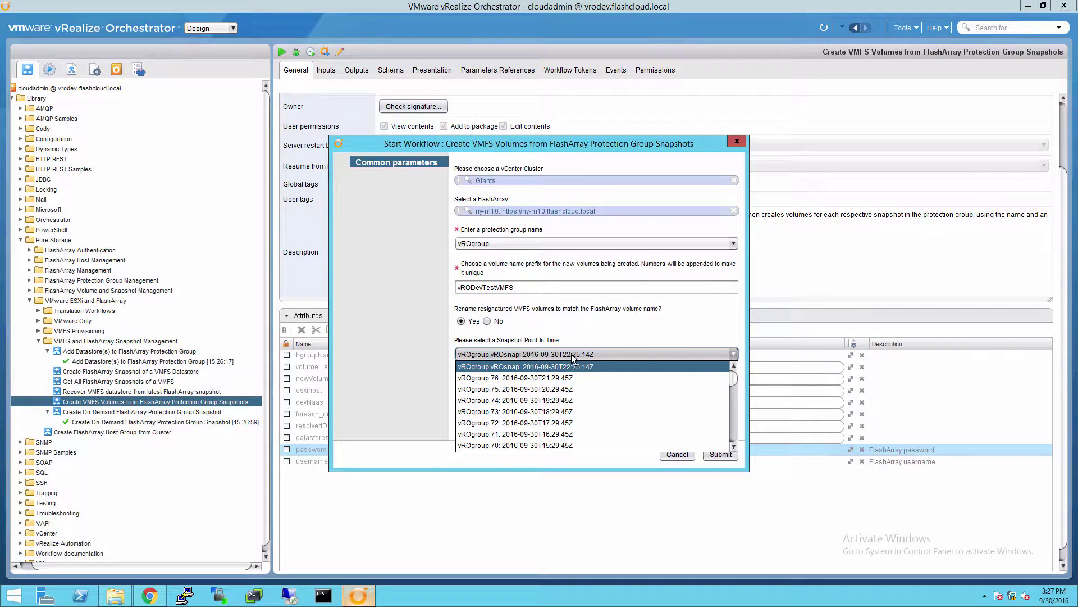
{"action": "left_click", "coordinate": [544, 365]}
{"action": "left_click", "coordinate": [721, 454]}
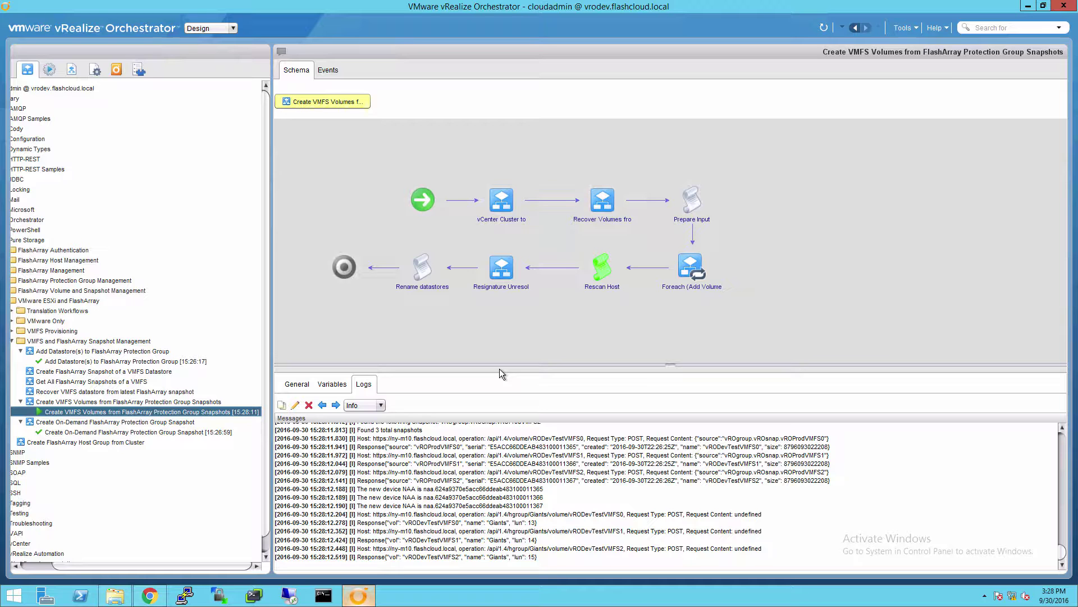
Switch to the Pure Storage page in Chrome and examine the Giants host group's connected volumes, including vRODevTestVMFS0 and vRODevTestVMFS1.
{"action": "left_click", "coordinate": [152, 597]}
{"action": "left_click", "coordinate": [105, 84]}
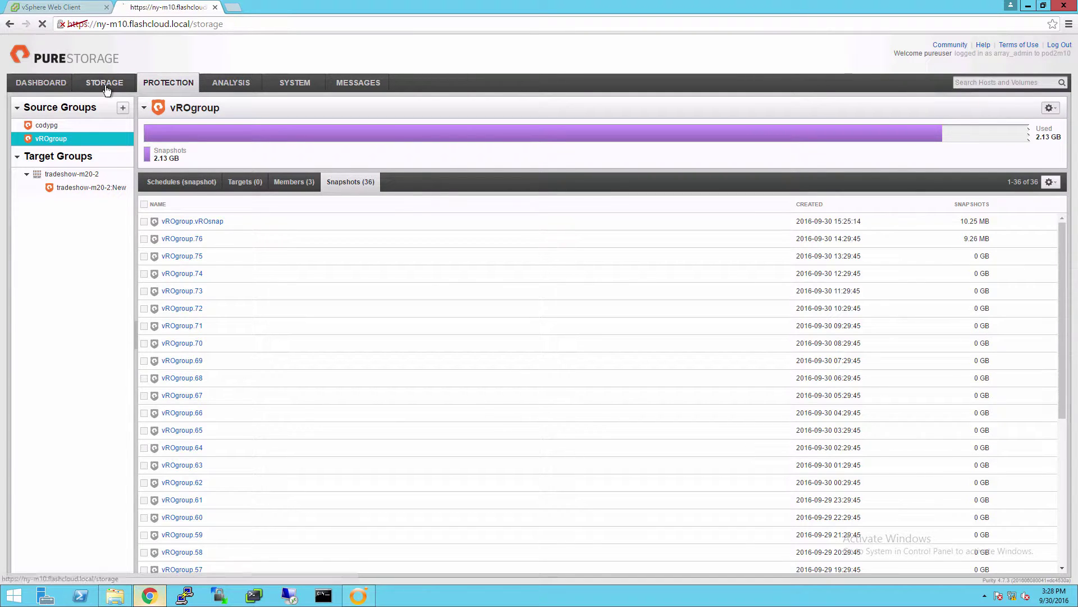
{"action": "left_click", "coordinate": [55, 138]}
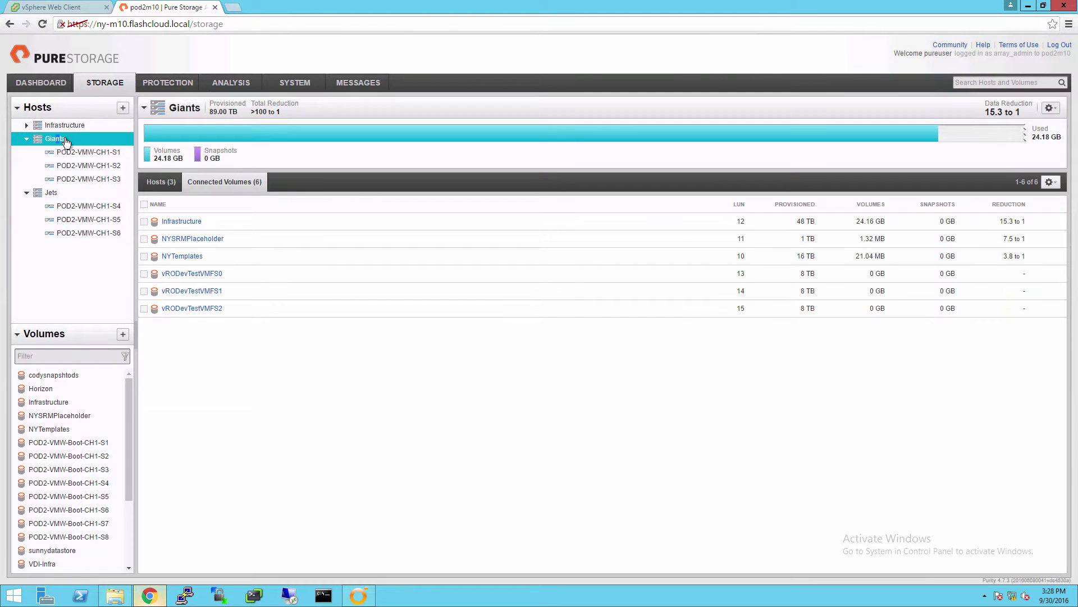
{"action": "left_click", "coordinate": [210, 275]}
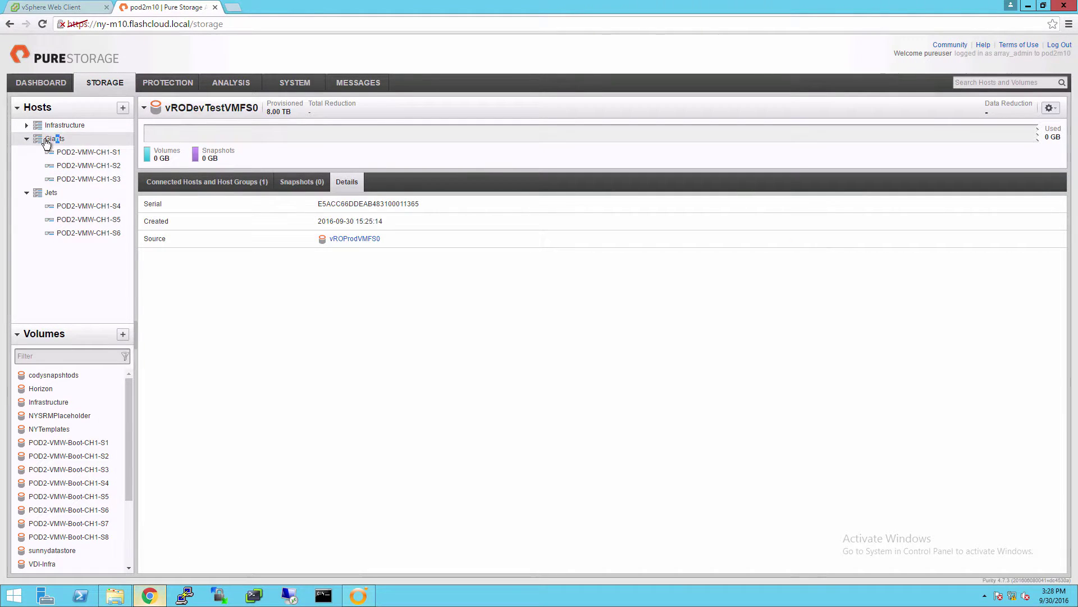
{"action": "left_click", "coordinate": [46, 140]}
{"action": "left_click", "coordinate": [222, 290]}
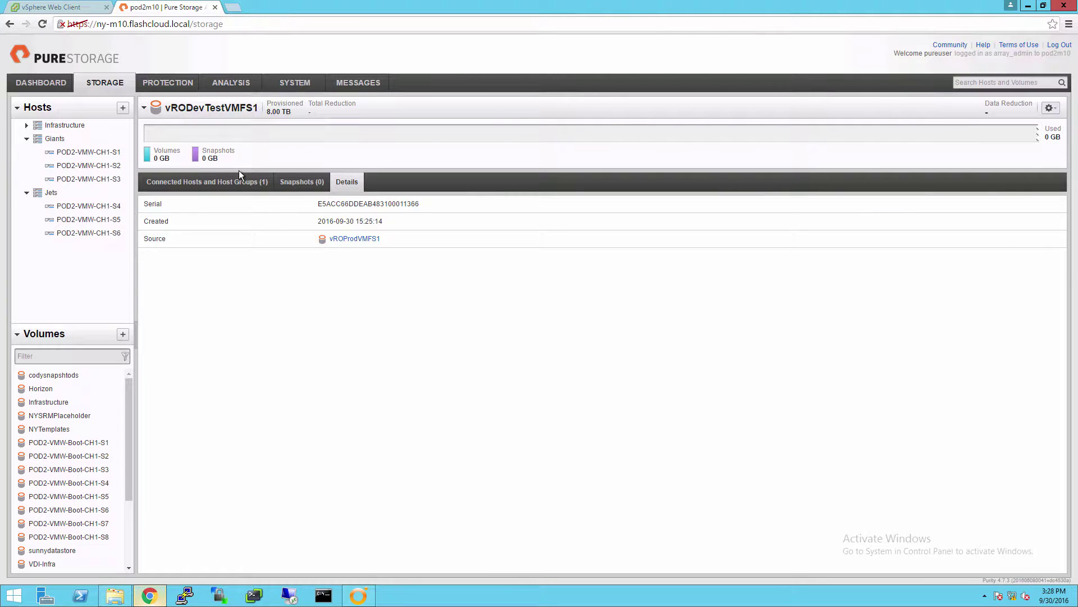
Open the vSphere Web Client and refresh it to check the recent tasks for the new VMFS volumes.
{"action": "left_click", "coordinate": [59, 7]}
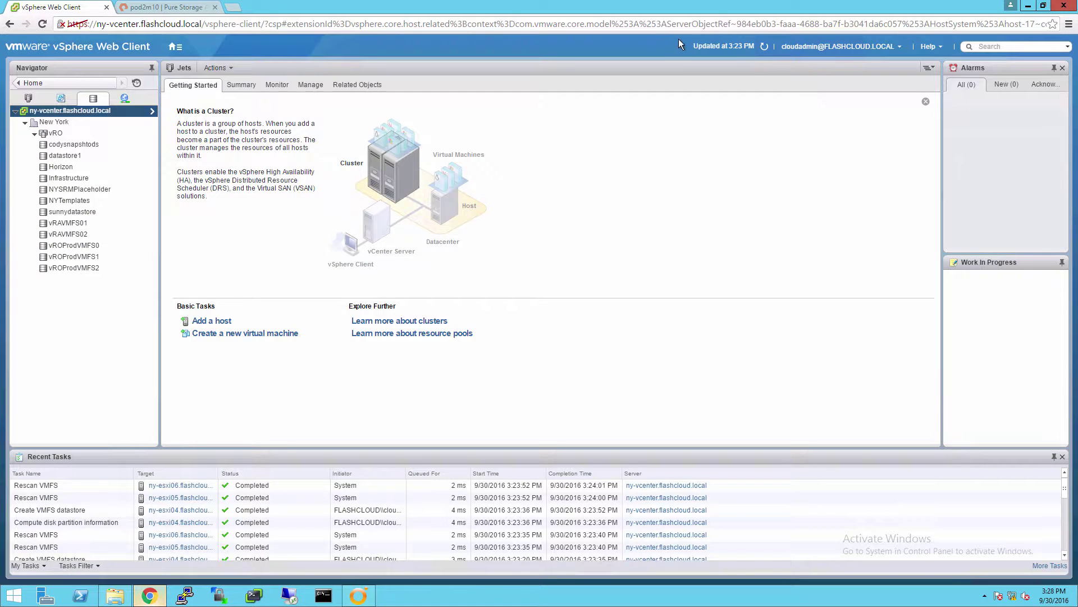
{"action": "left_click", "coordinate": [765, 46]}
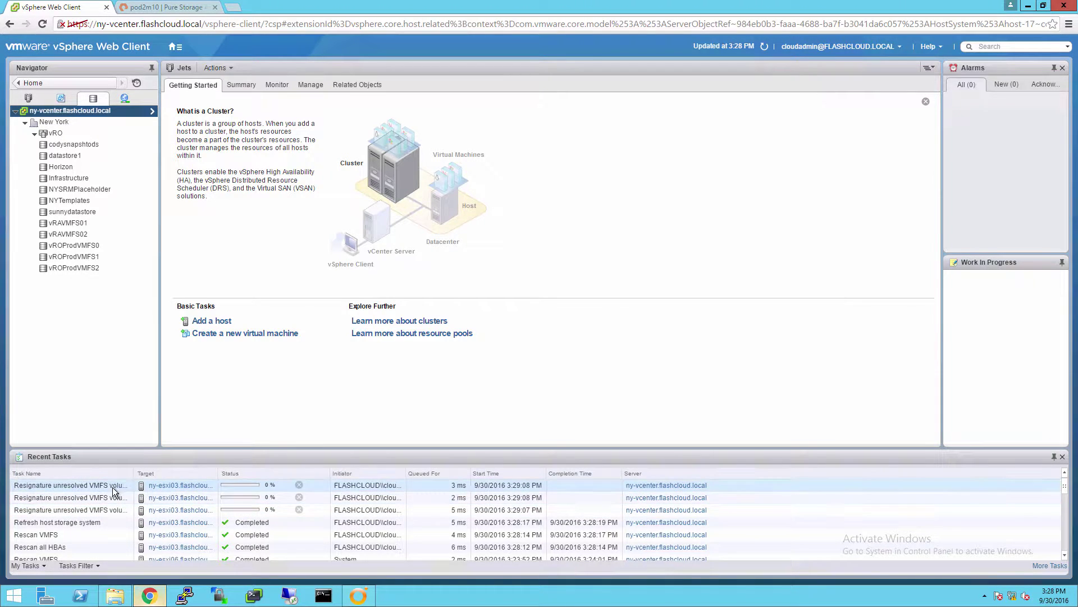
Check the workflow log in vRealize Orchestrator, and refresh the vSphere Web Client inventory to inspect the vRODevTestVMFS datastores.
{"action": "left_click", "coordinate": [358, 595]}
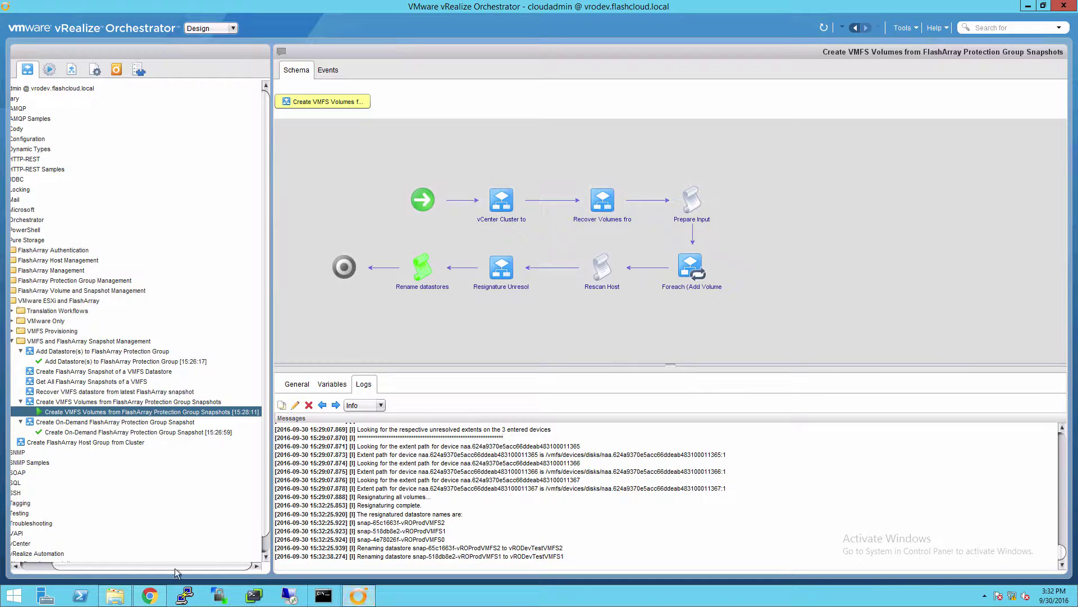
{"action": "left_click", "coordinate": [149, 596]}
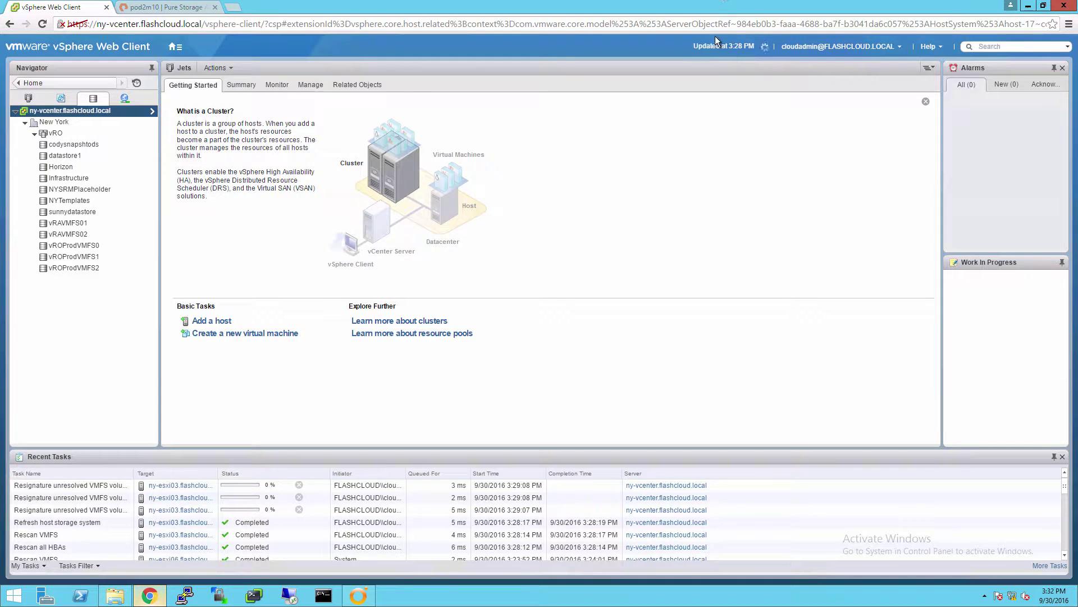
{"action": "left_click", "coordinate": [764, 47]}
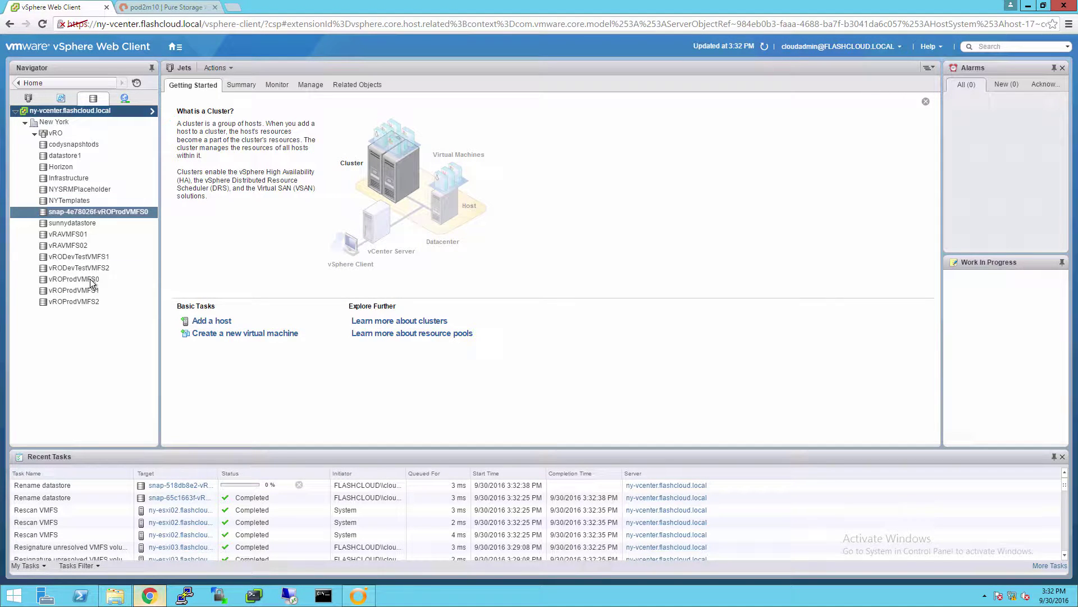
{"action": "left_click", "coordinate": [764, 47]}
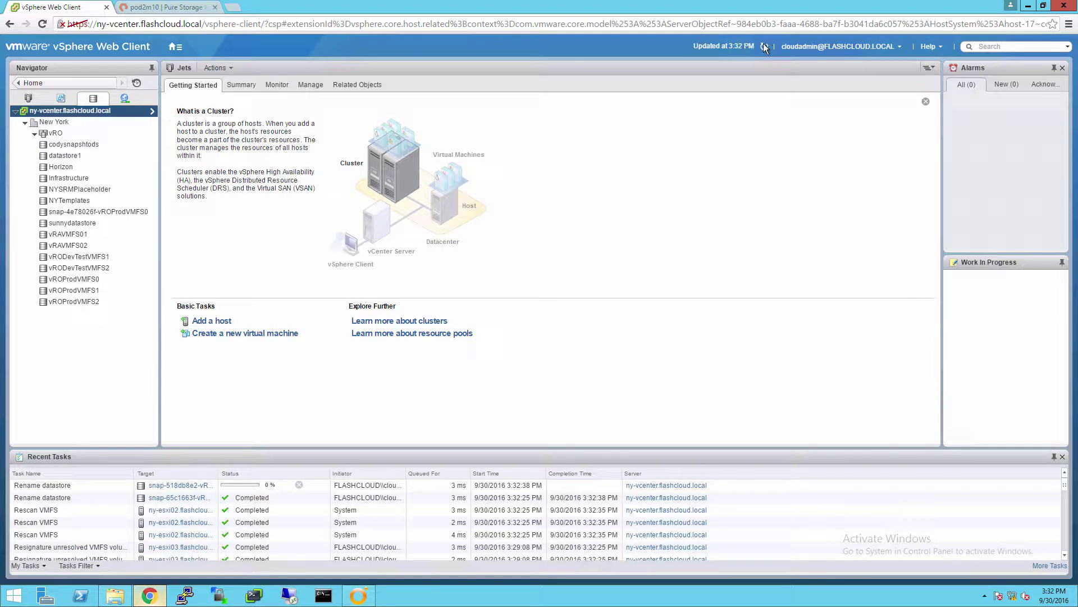
{"action": "left_click", "coordinate": [764, 47]}
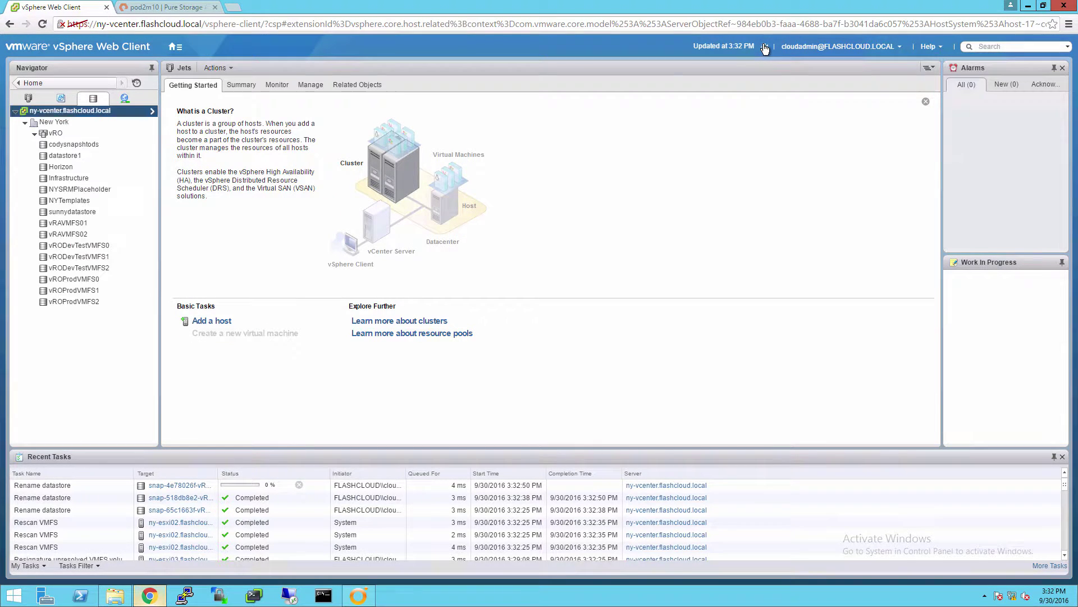
{"action": "left_click", "coordinate": [85, 268]}
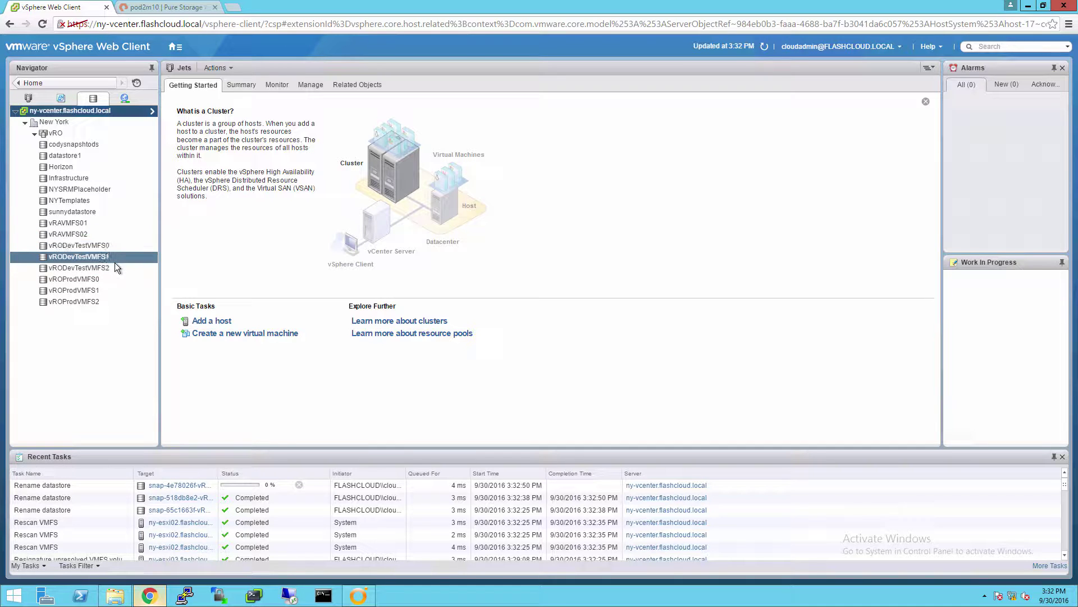
{"action": "left_click", "coordinate": [116, 245]}
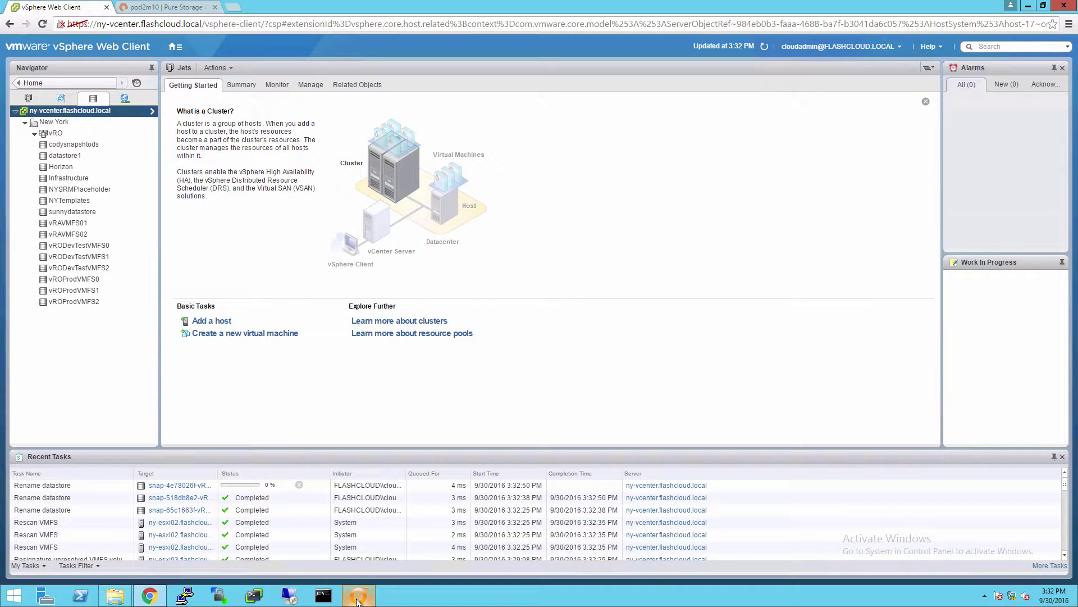
Switch to vRealize Orchestrator and start the Remove Multiple VMFS Datastores and their FlashArray Volumes workflow from VMFS Provisioning.
{"action": "left_click", "coordinate": [357, 598]}
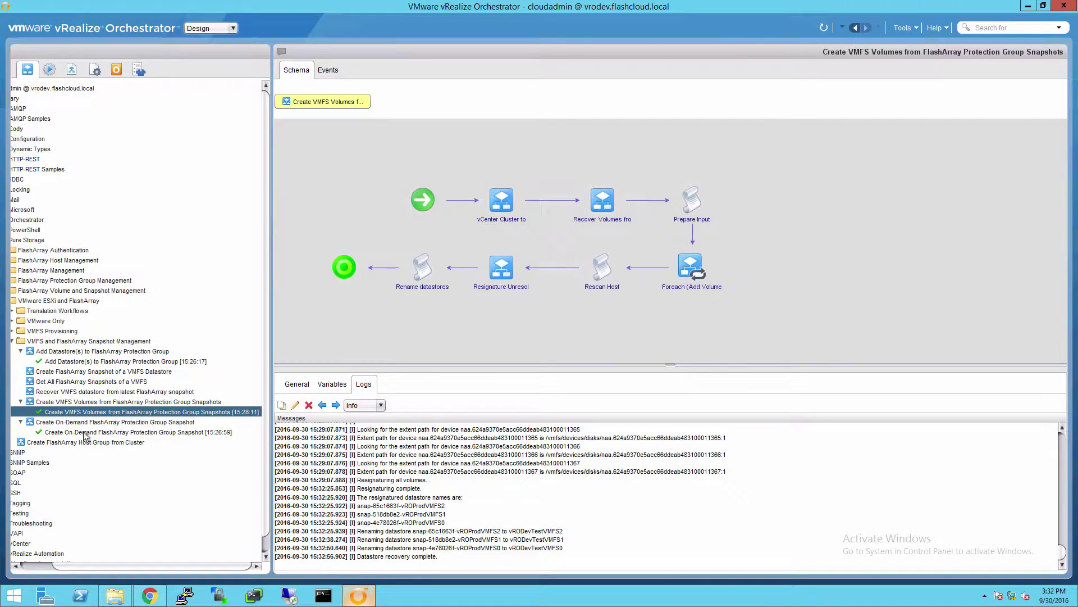
{"action": "left_click", "coordinate": [12, 331]}
{"action": "left_click", "coordinate": [85, 402]}
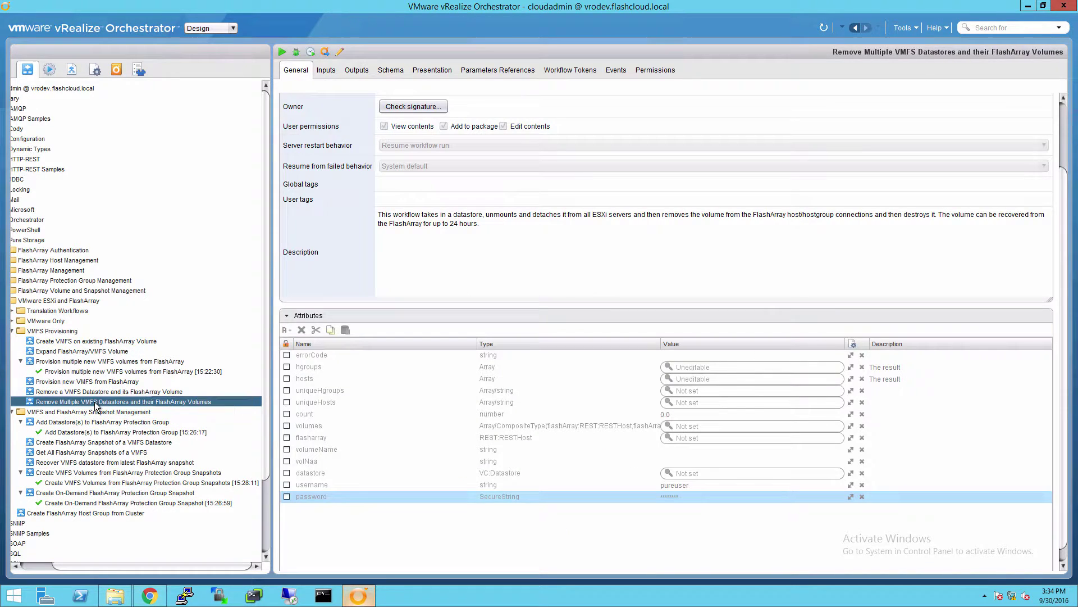
{"action": "right_click", "coordinate": [98, 402]}
{"action": "left_click", "coordinate": [139, 363]}
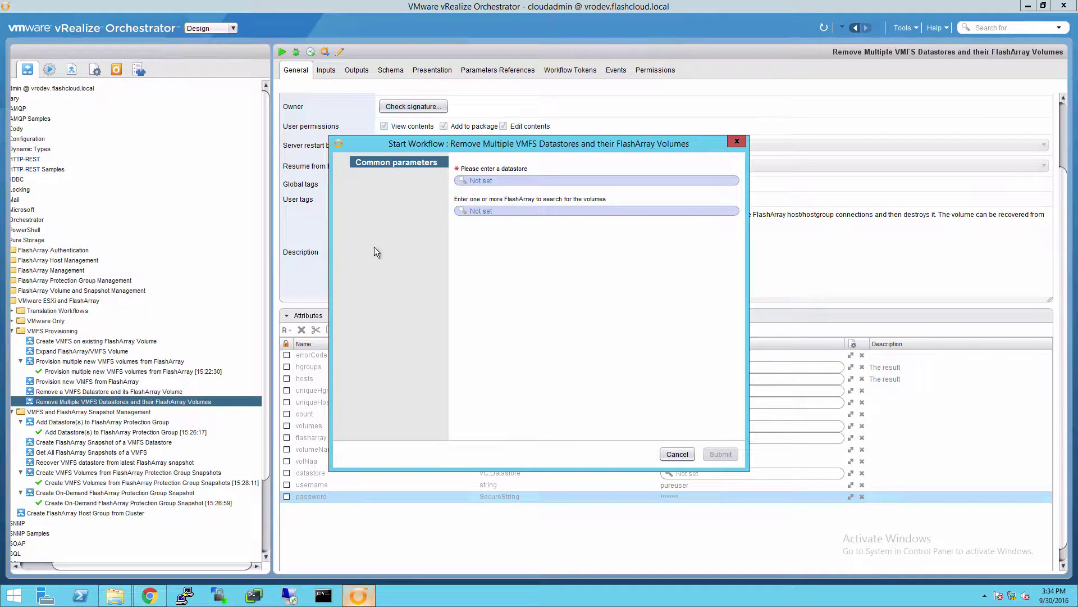
For the datastore parameter, browse ny-vcenter's New York datastores and add vRODevTestVMFS1 and vRODevTestVMFS0.
{"action": "left_click", "coordinate": [480, 180]}
{"action": "left_click", "coordinate": [618, 329]}
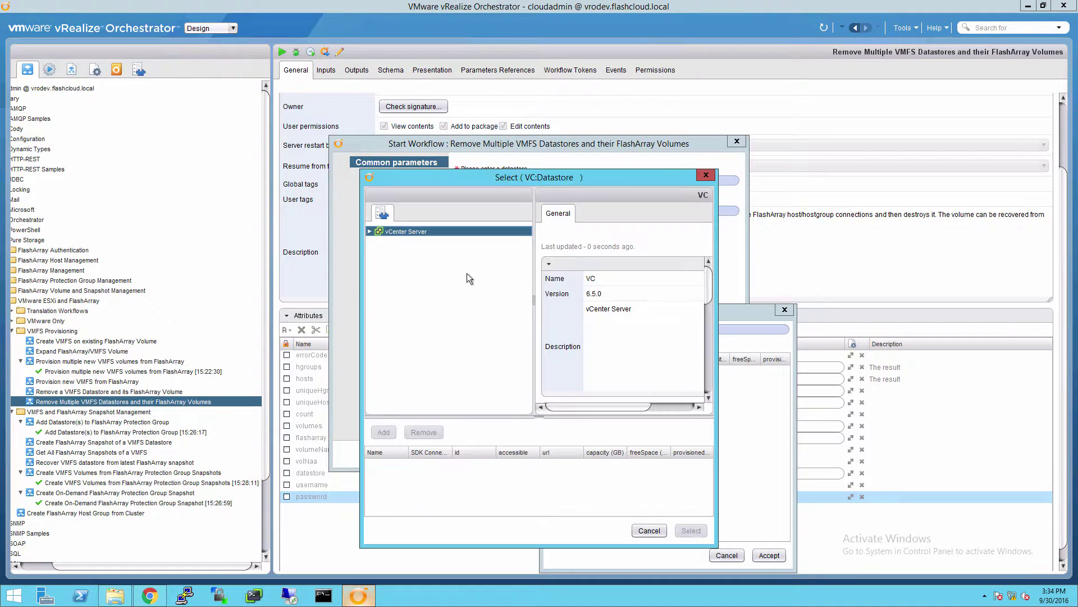
{"action": "left_click", "coordinate": [370, 232]}
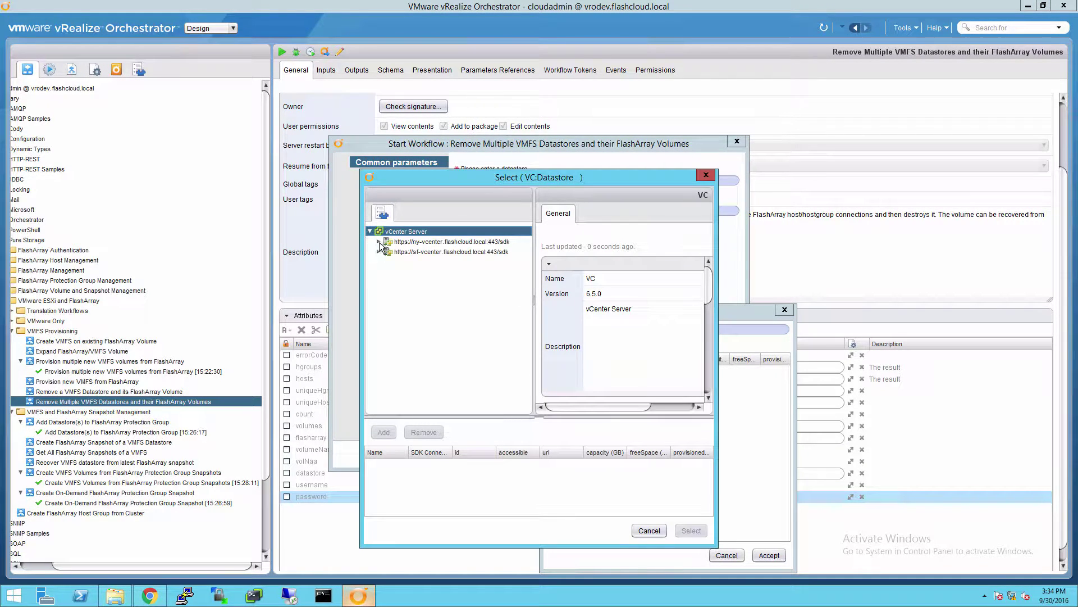
{"action": "left_click", "coordinate": [380, 241]}
{"action": "left_click", "coordinate": [388, 251]}
{"action": "left_click", "coordinate": [397, 262]}
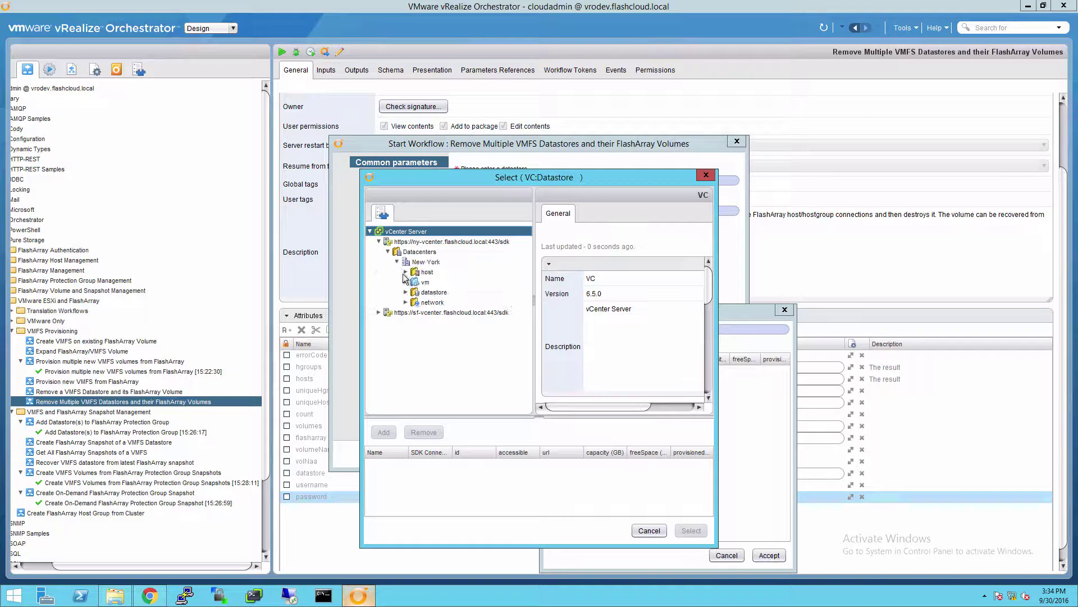
{"action": "left_click", "coordinate": [405, 292]}
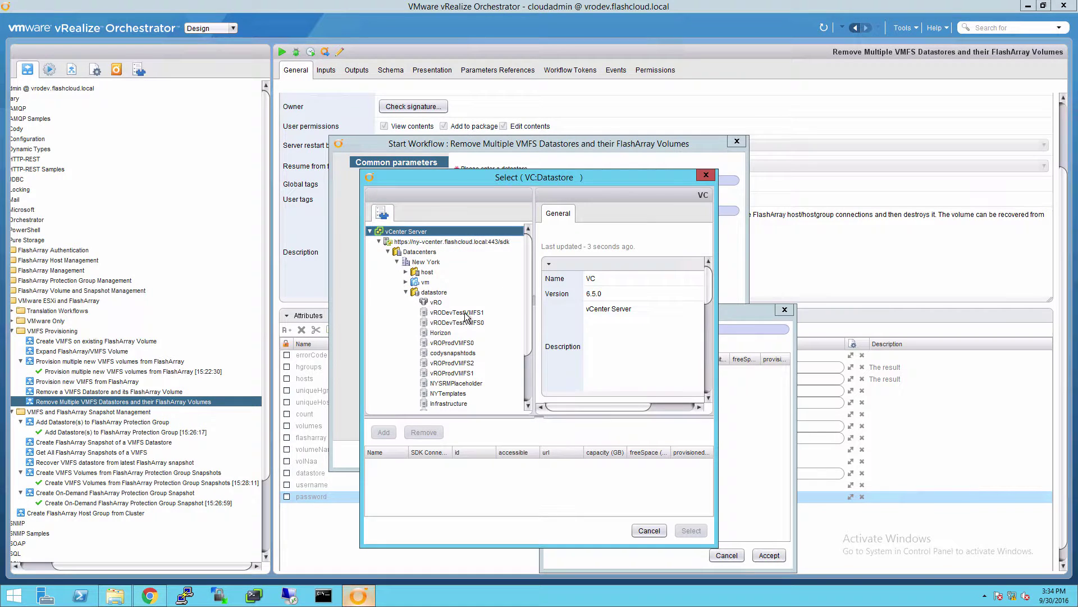
{"action": "left_click", "coordinate": [465, 317]}
{"action": "left_click", "coordinate": [456, 323]}
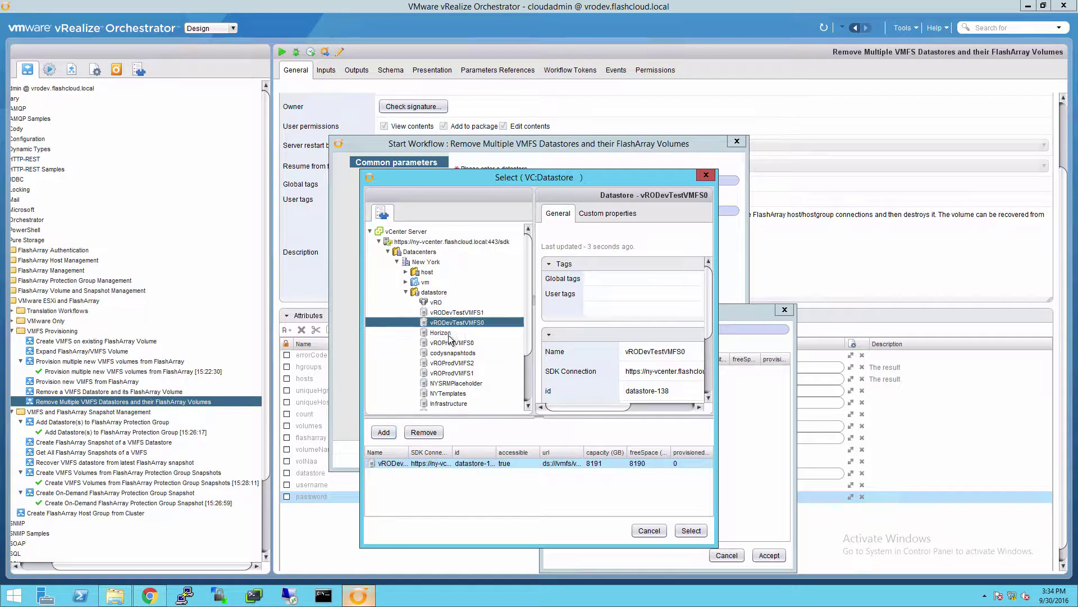
{"action": "left_click", "coordinate": [384, 432]}
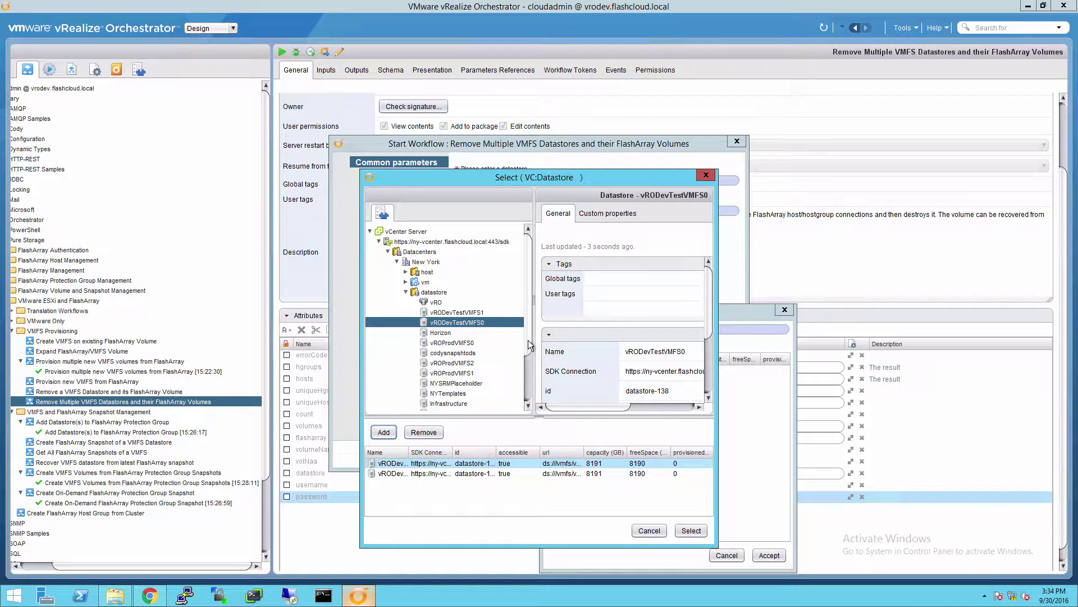
Add vRODevTestVMFS2 to the chosen datastores and accept the selection for the workflow.
{"action": "left_click_drag", "start_coordinate": [527, 344], "coordinate": [464, 380]}
{"action": "left_click", "coordinate": [460, 373]}
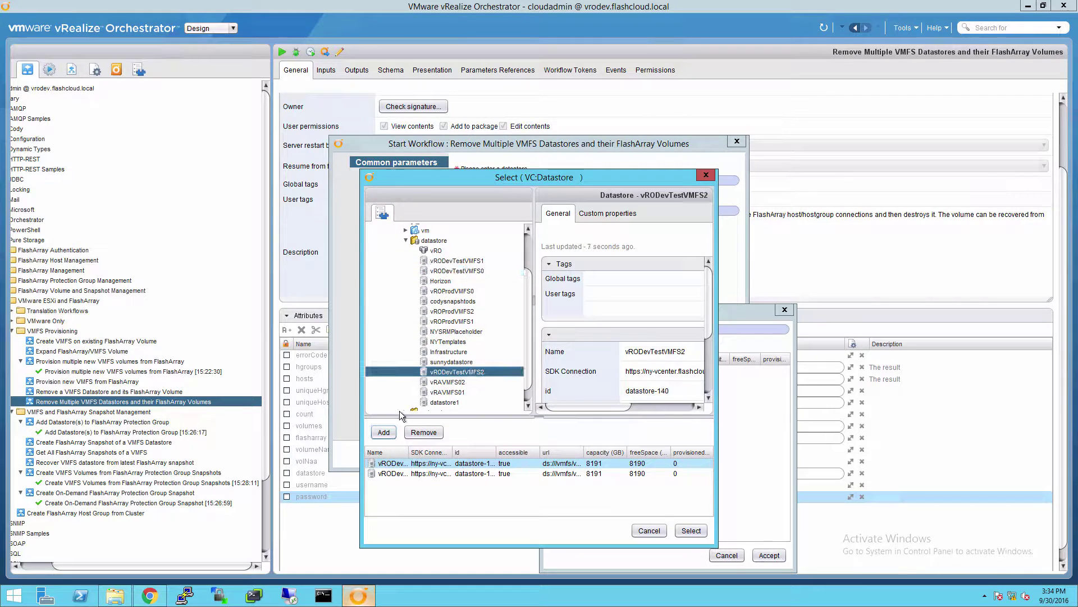
{"action": "left_click", "coordinate": [383, 432]}
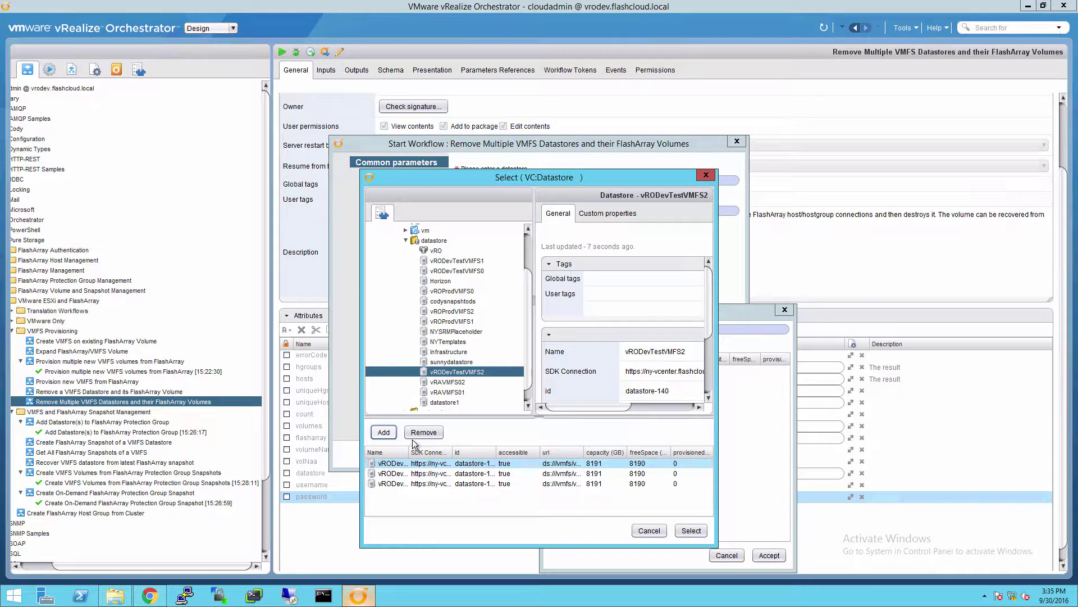
{"action": "left_click", "coordinate": [692, 531]}
{"action": "left_click", "coordinate": [769, 555]}
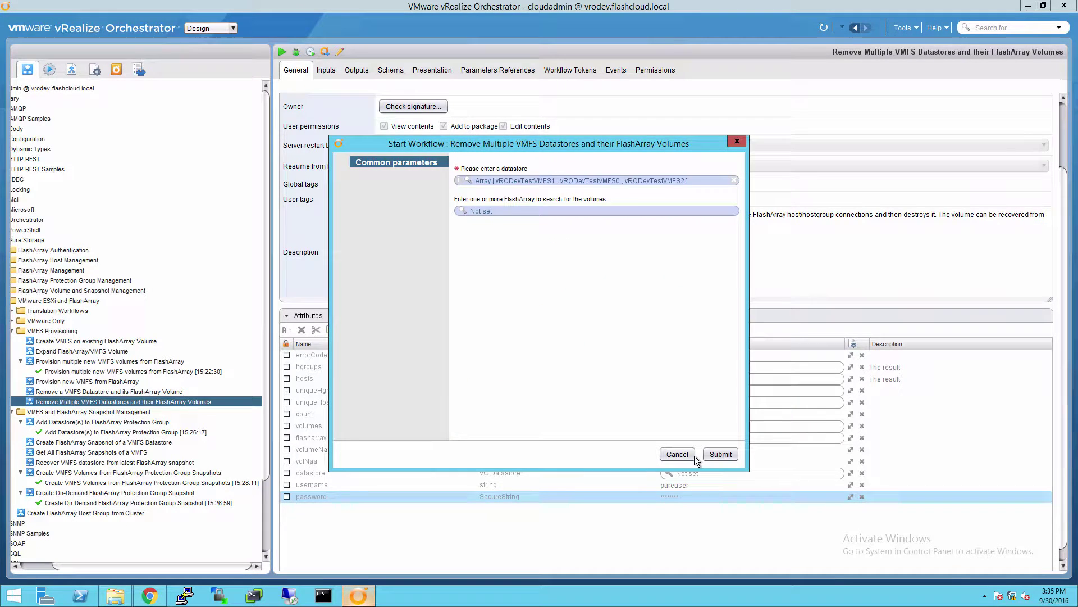
Select ny-m10 as the FlashArray to search for the volumes and submit the removal workflow.
{"action": "left_click", "coordinate": [476, 212]}
{"action": "left_click", "coordinate": [612, 335]}
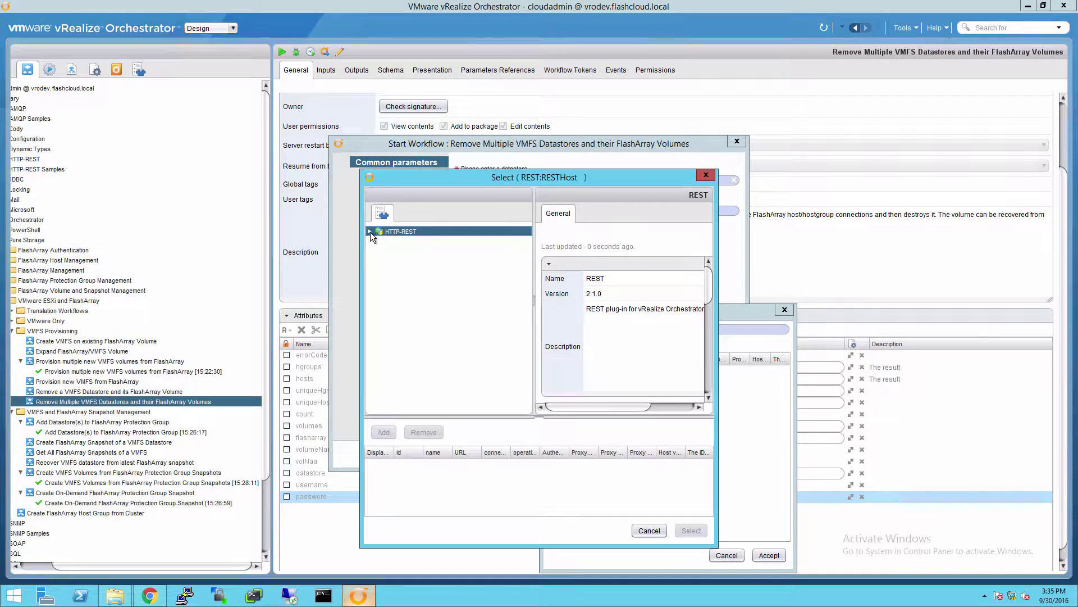
{"action": "left_click", "coordinate": [370, 232]}
{"action": "left_click", "coordinate": [433, 241]}
{"action": "left_click", "coordinate": [383, 432]}
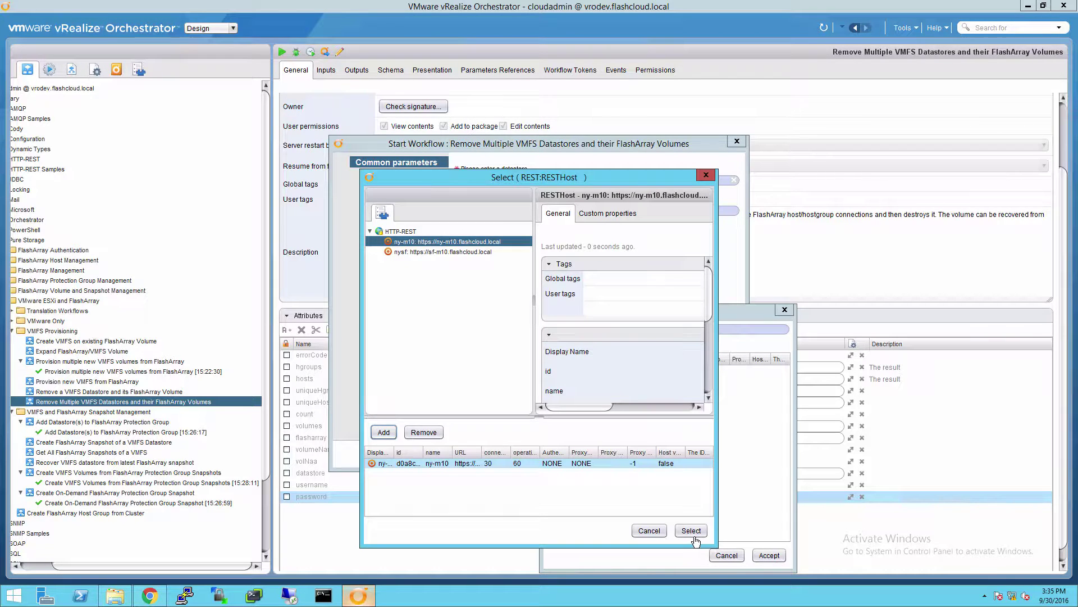
{"action": "left_click", "coordinate": [692, 531]}
{"action": "left_click", "coordinate": [769, 555]}
{"action": "left_click", "coordinate": [721, 458]}
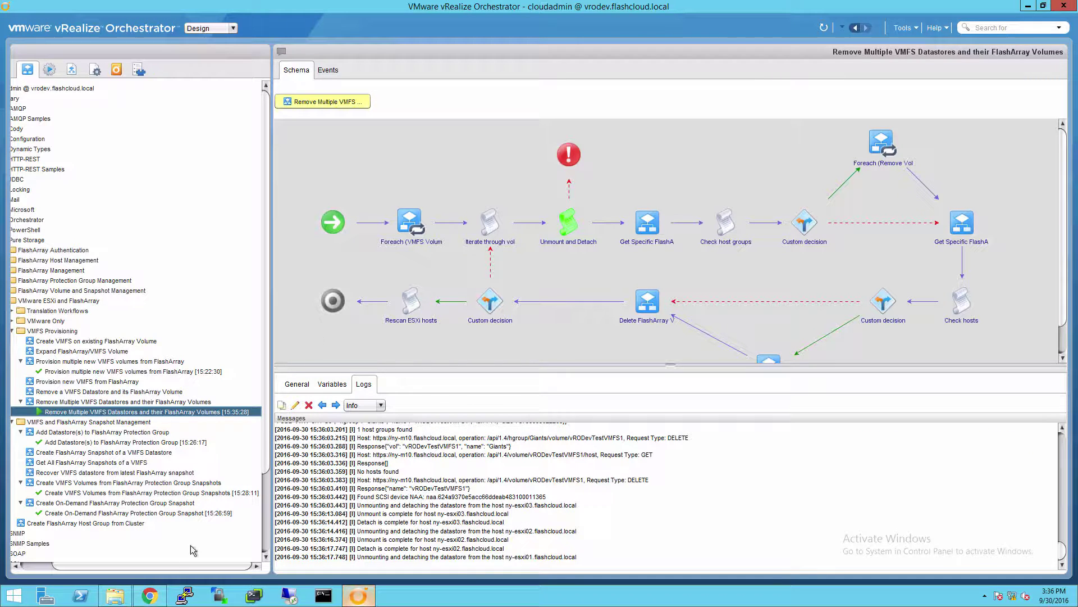
Refresh the vSphere Web Client to check the datastore removal, and review the workflow's status and log in vRealize Orchestrator.
{"action": "left_click", "coordinate": [163, 594]}
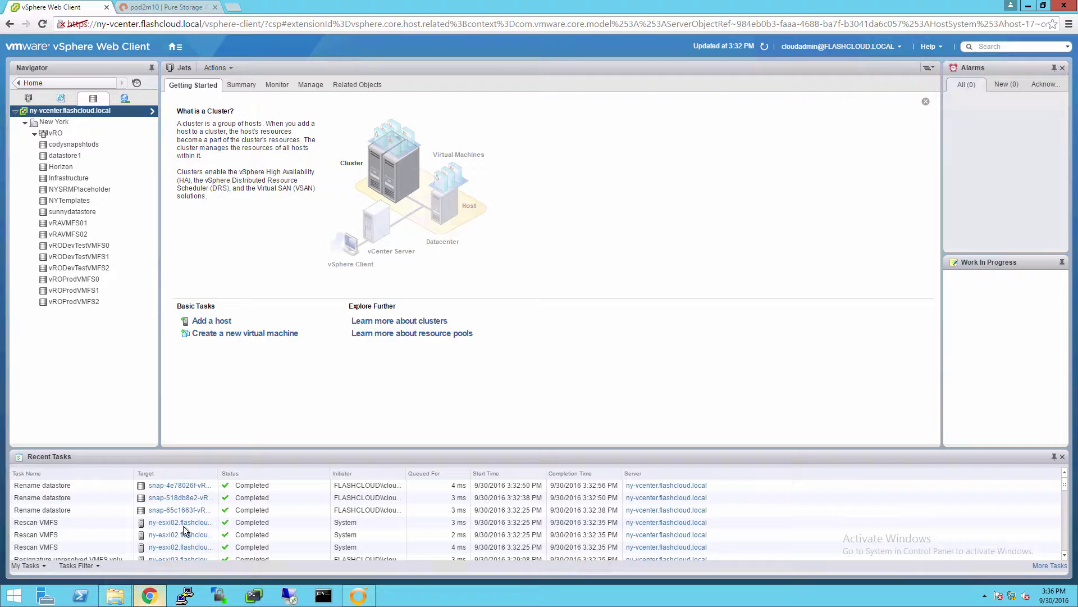
{"action": "left_click", "coordinate": [765, 47]}
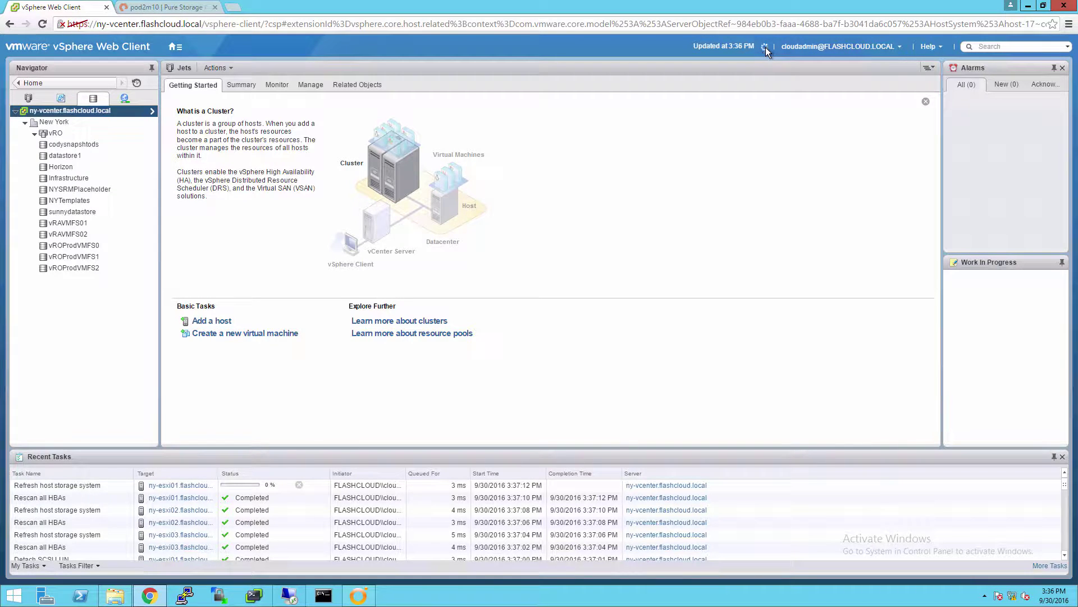
{"action": "left_click", "coordinate": [359, 596]}
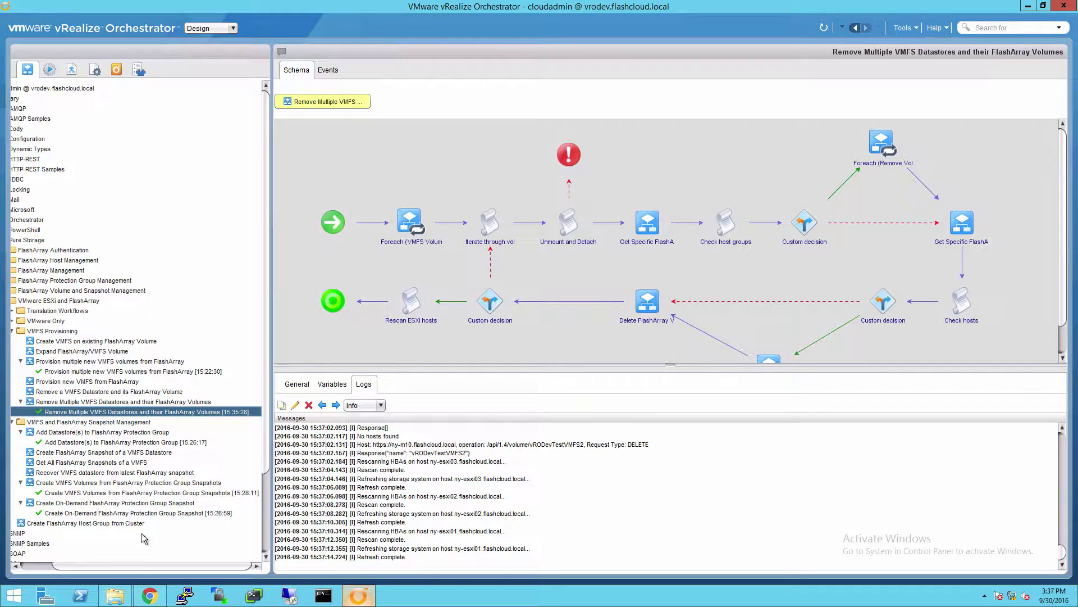
Switch to the Pure Storage page in Chrome, examine the Giants host group's connected volumes, and return to vRealize Orchestrator.
{"action": "left_click", "coordinate": [149, 595]}
{"action": "left_click", "coordinate": [143, 7]}
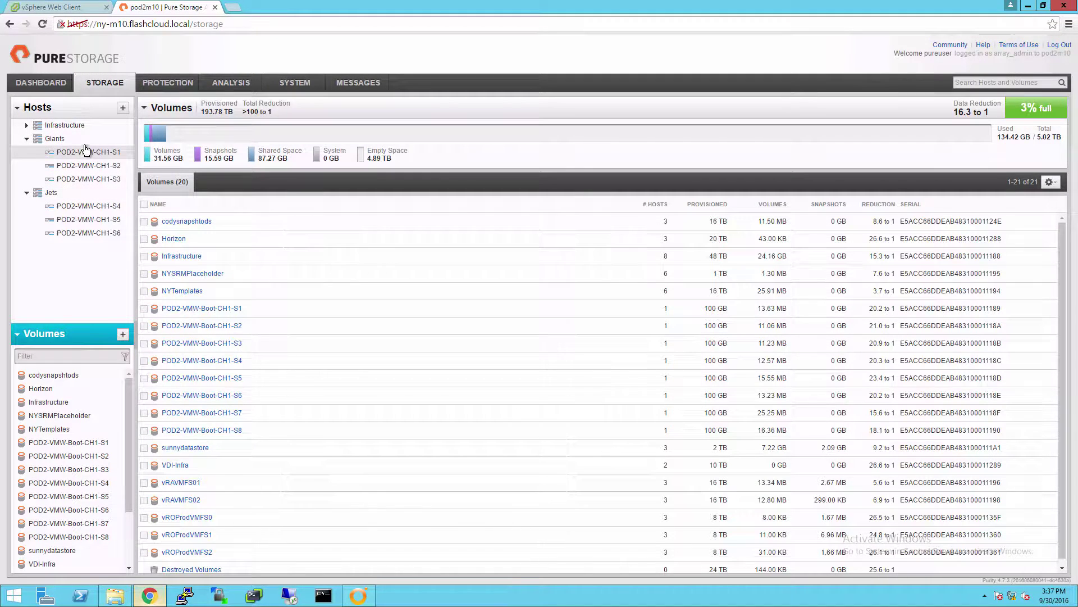
{"action": "left_click", "coordinate": [85, 139]}
{"action": "left_click", "coordinate": [358, 595]}
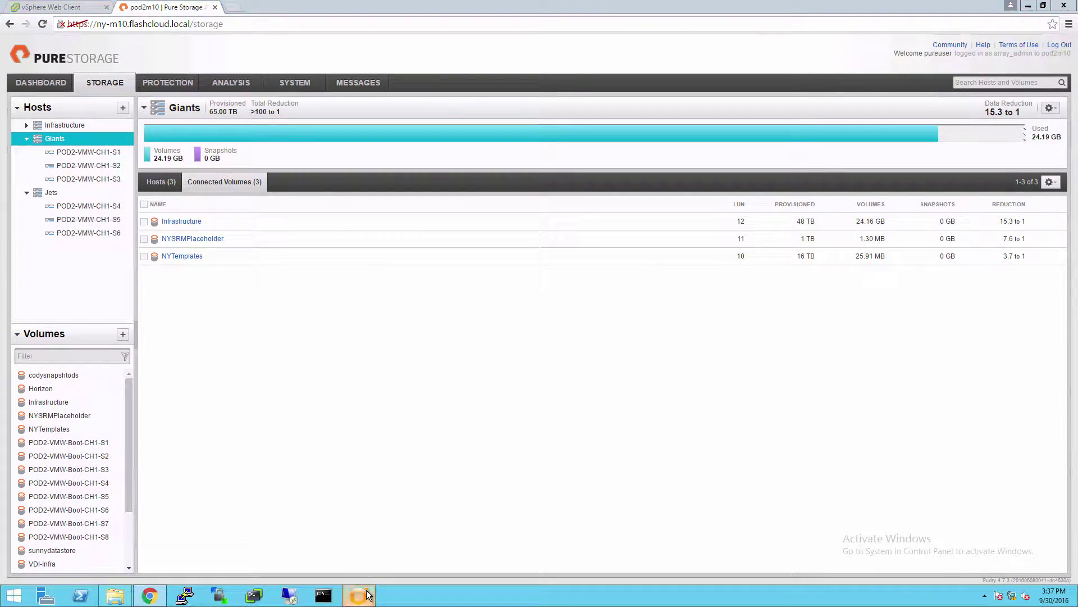